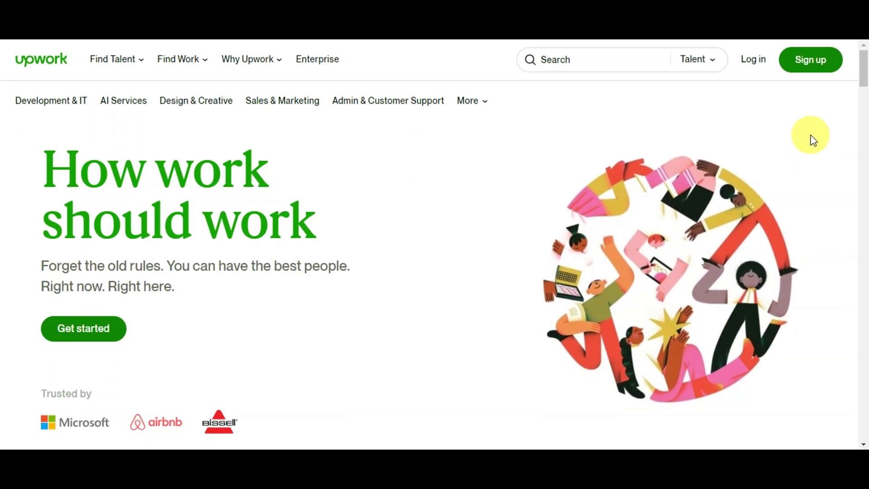
Scroll down the Upwork homepage and open Browse jobs in a new tab.
scroll(813, 140, down, 4)
scroll(822, 195, down, 1)
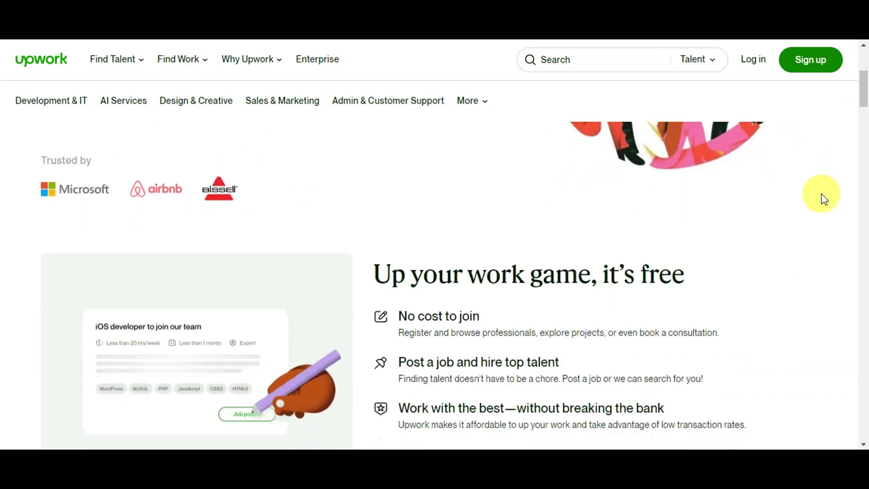
scroll(824, 199, down, 2)
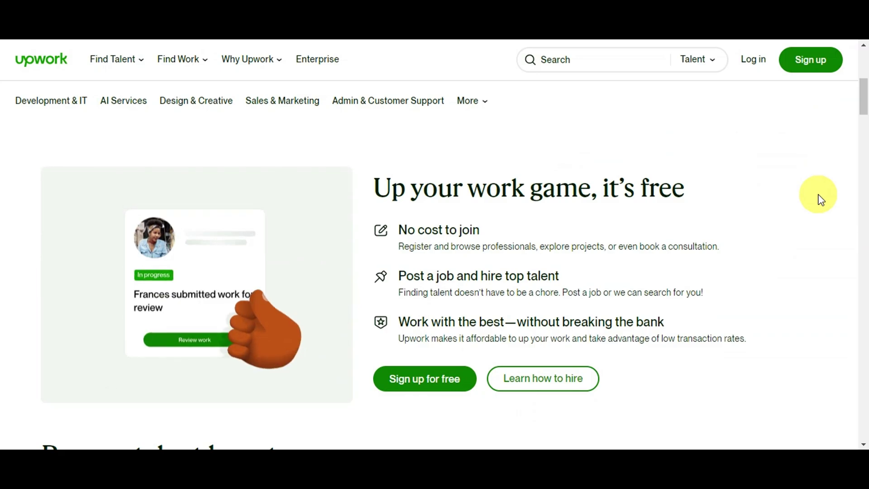
scroll(819, 205, down, 3)
scroll(800, 225, down, 3)
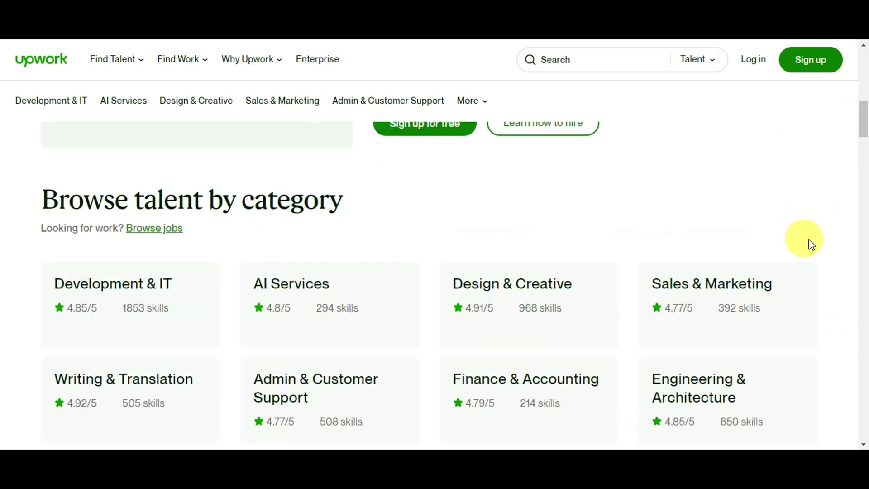
scroll(807, 230, down, 2)
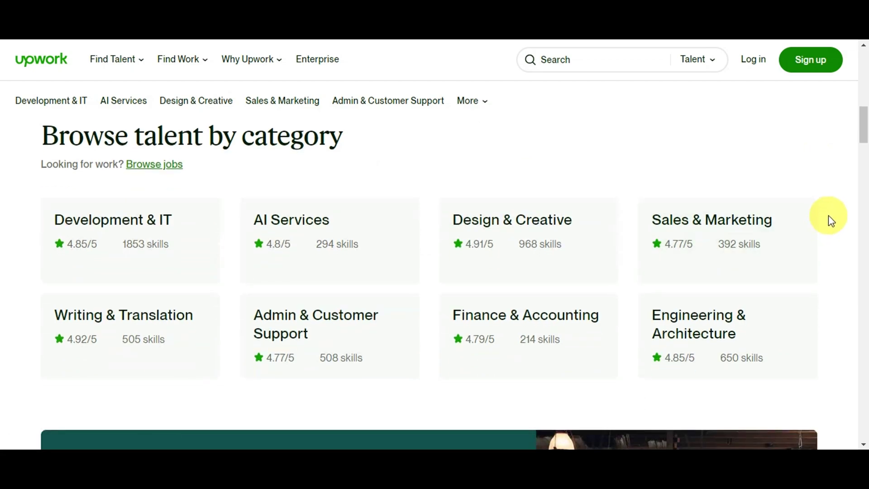
right_click(162, 172)
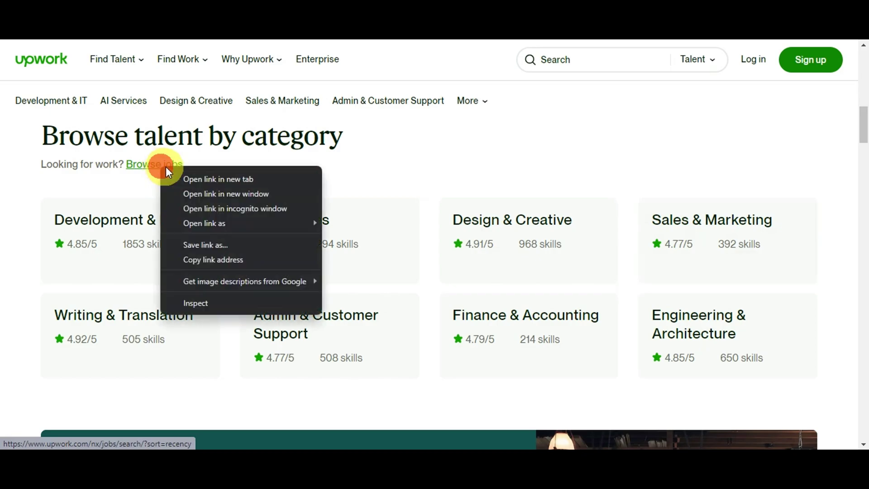
click(178, 178)
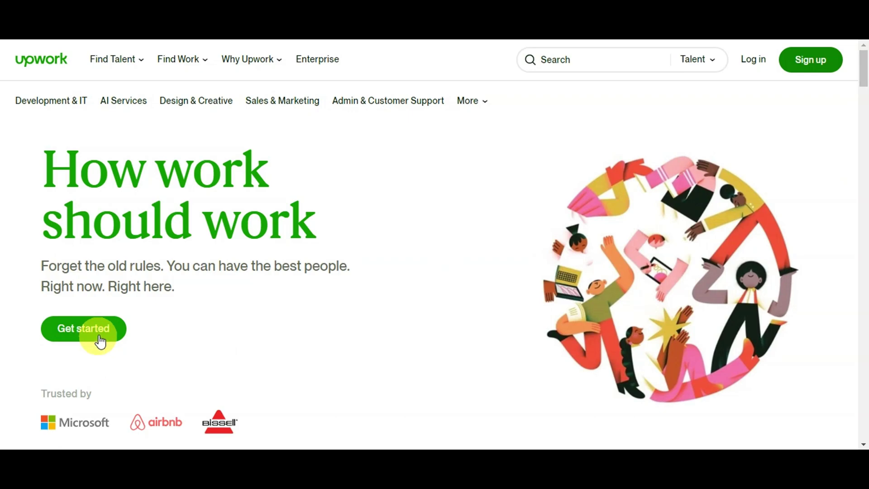
Start signing up as a freelancer and view the form, then open the job feed's search-type dropdown.
click(101, 338)
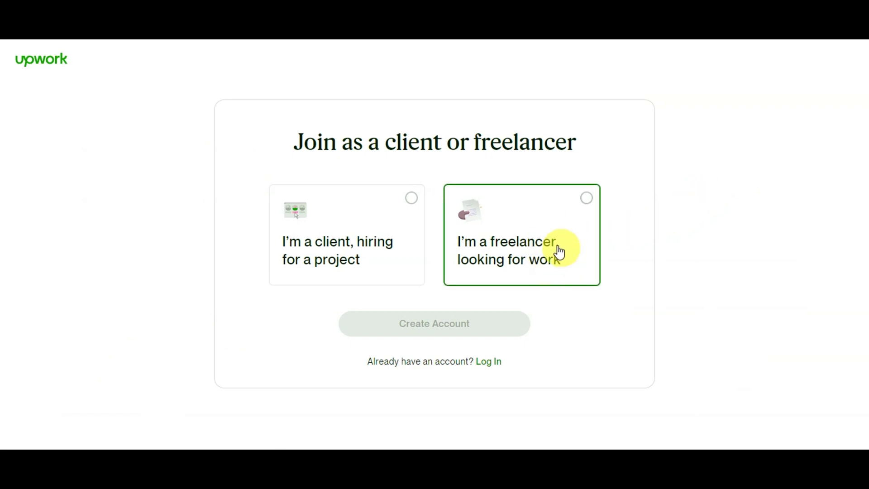
drag(561, 254, 557, 262)
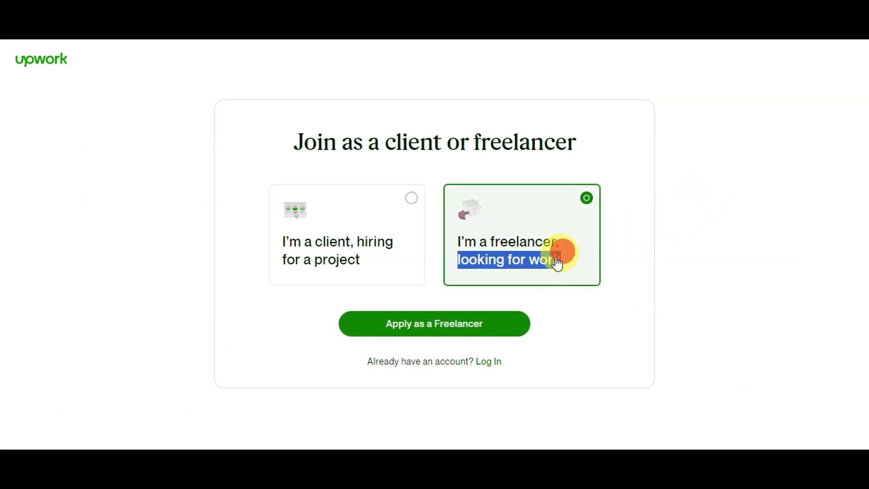
click(496, 323)
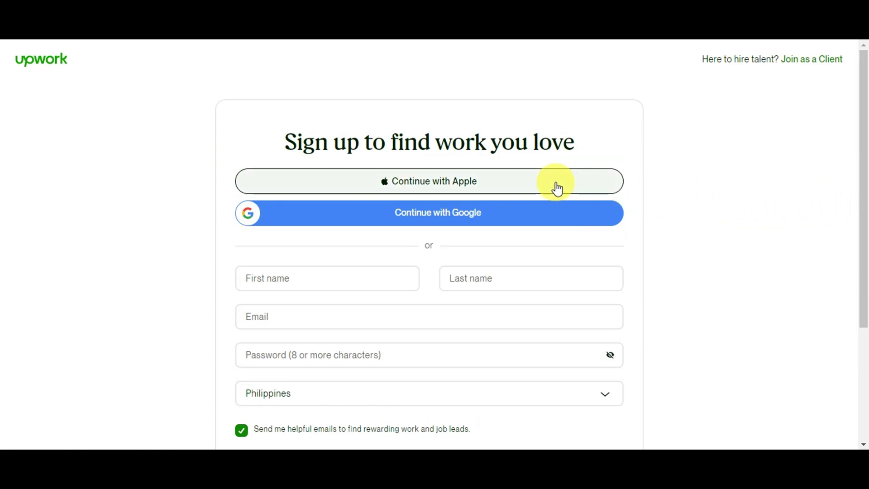
scroll(683, 175, down, 3)
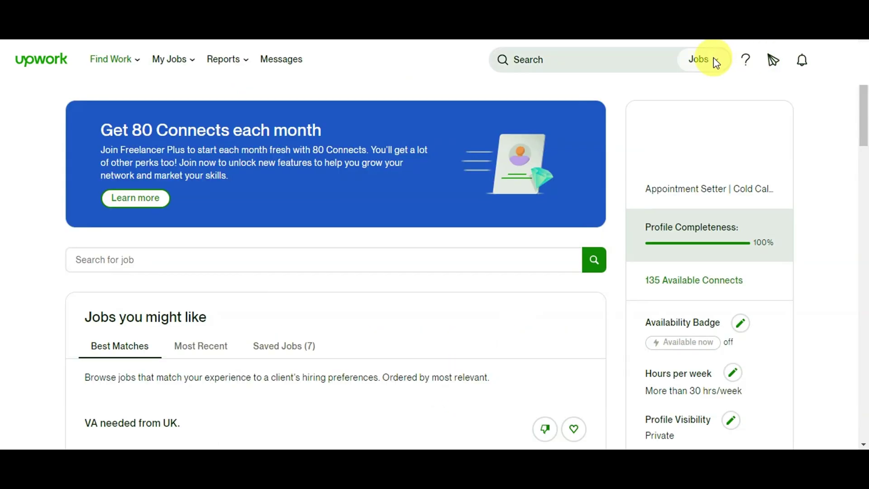
click(714, 60)
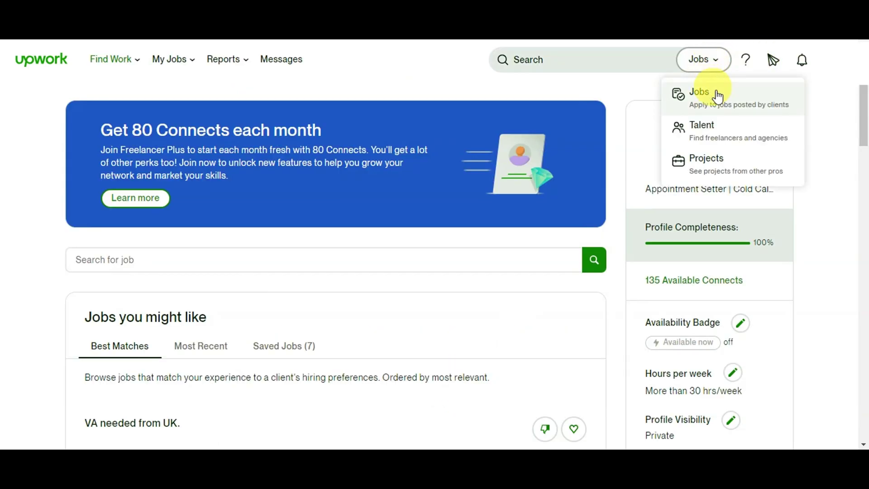
Set the search type to Jobs and search for 'video editor'.
click(730, 99)
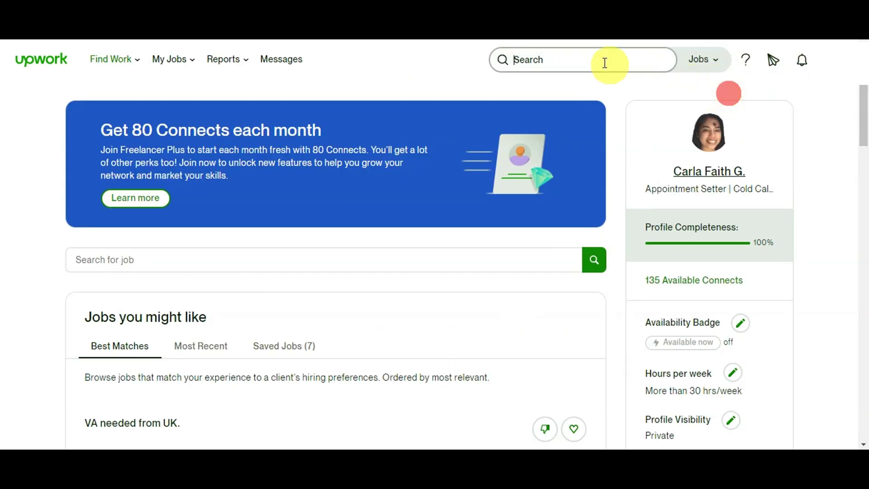
click(602, 61)
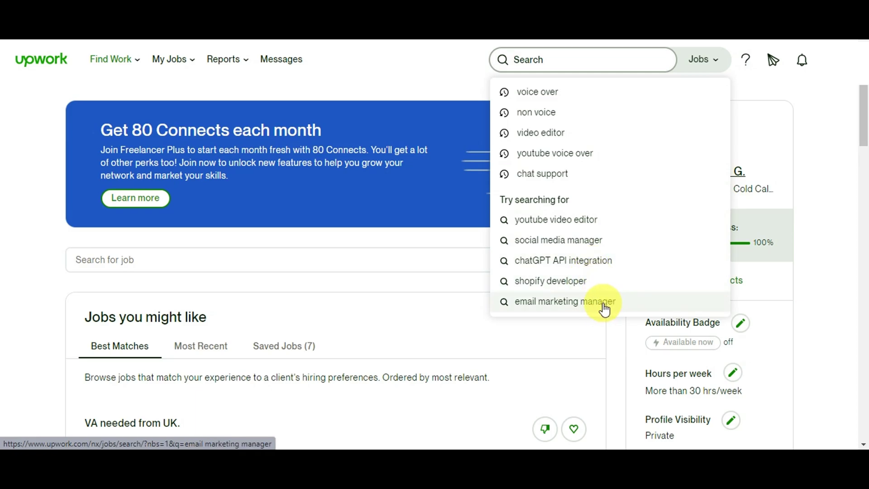
click(574, 55)
text(vi)
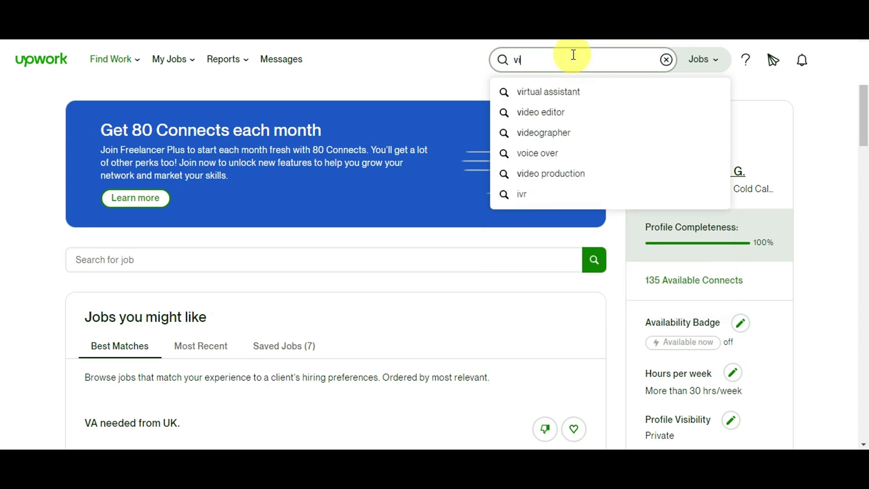
text(deo editor)
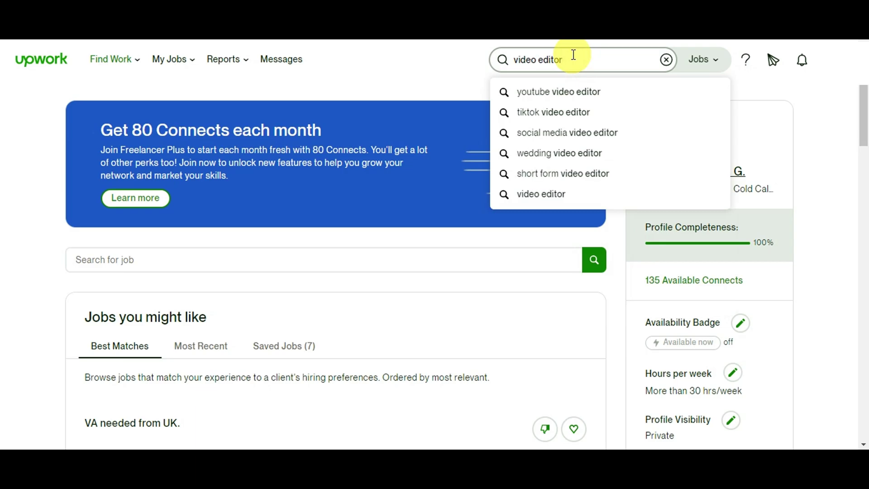
key(Return)
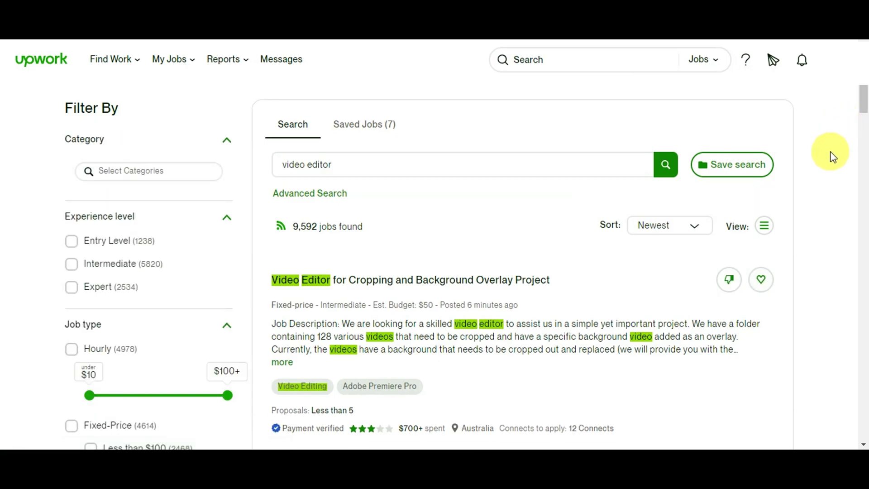
Filter the video editor results to the Video & Animation category under Design & Creative.
click(180, 172)
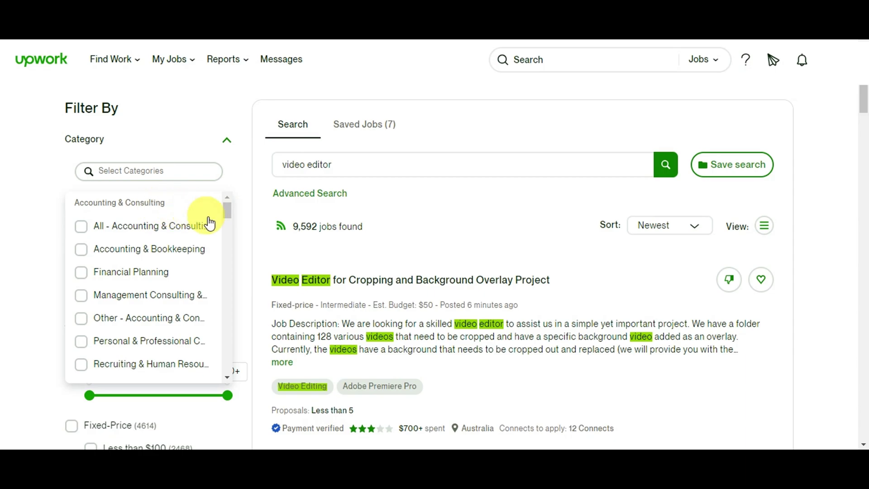
scroll(212, 231, down, 4)
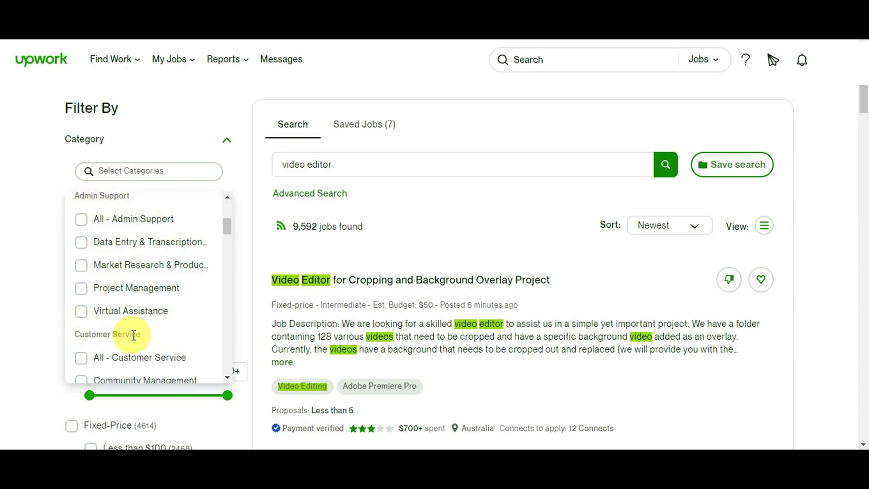
scroll(134, 335, down, 6)
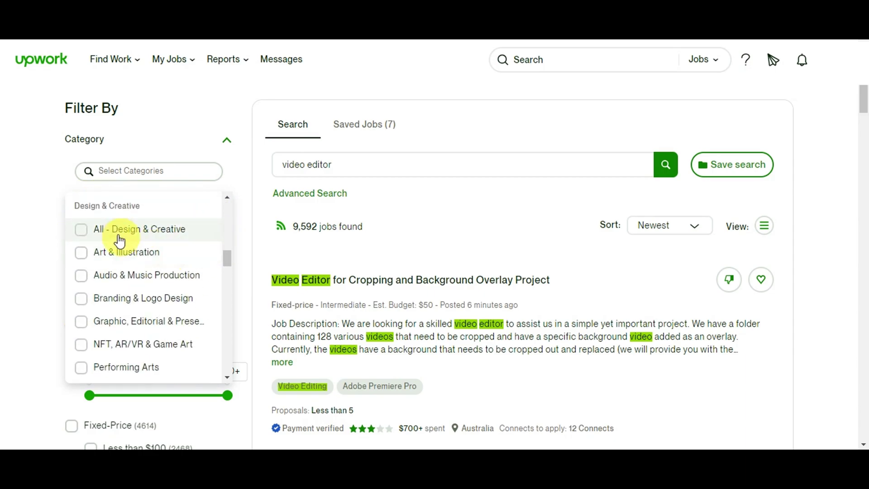
scroll(210, 252, down, 3)
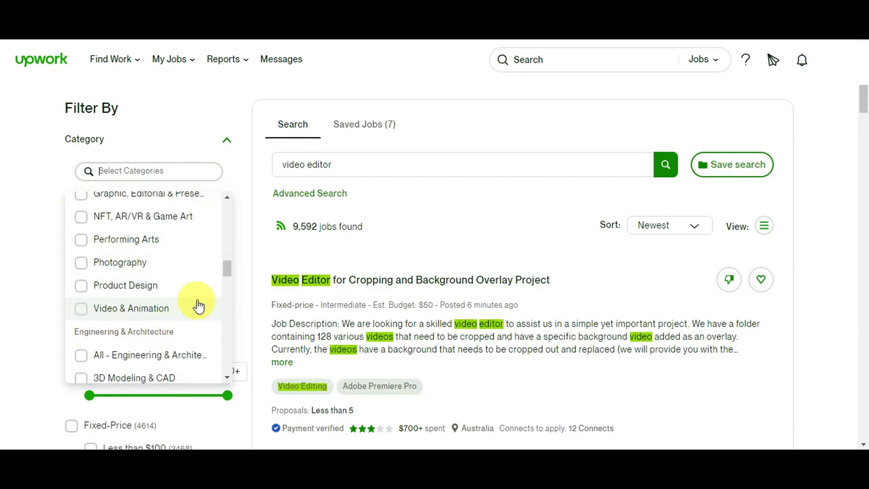
click(82, 312)
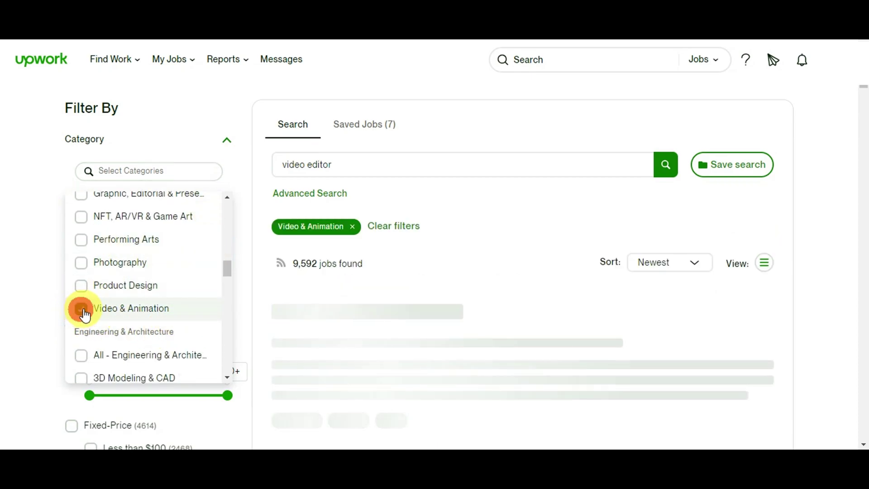
scroll(194, 304, down, 3)
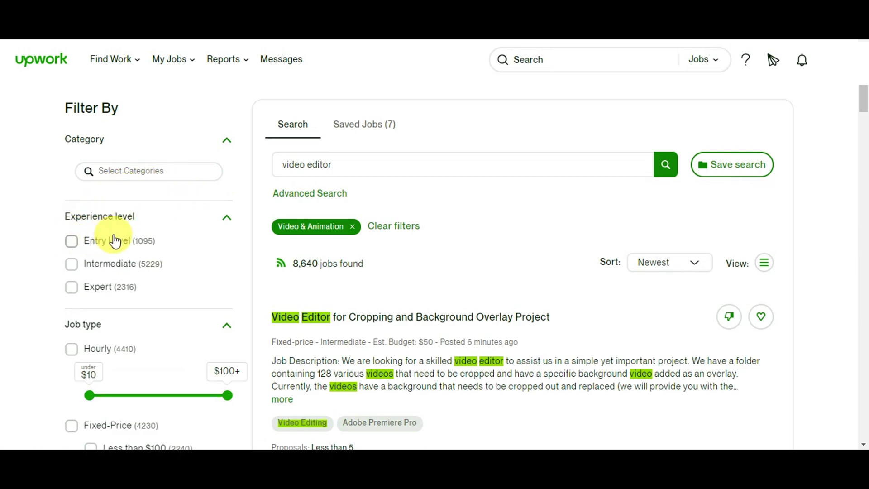
Limit results to Entry Level, hourly jobs with a maximum rate of $50.
click(72, 248)
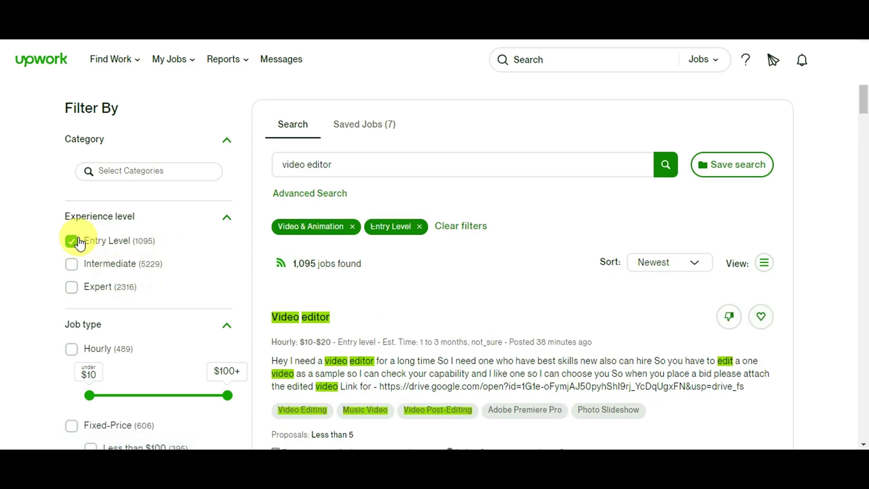
scroll(226, 262, down, 4)
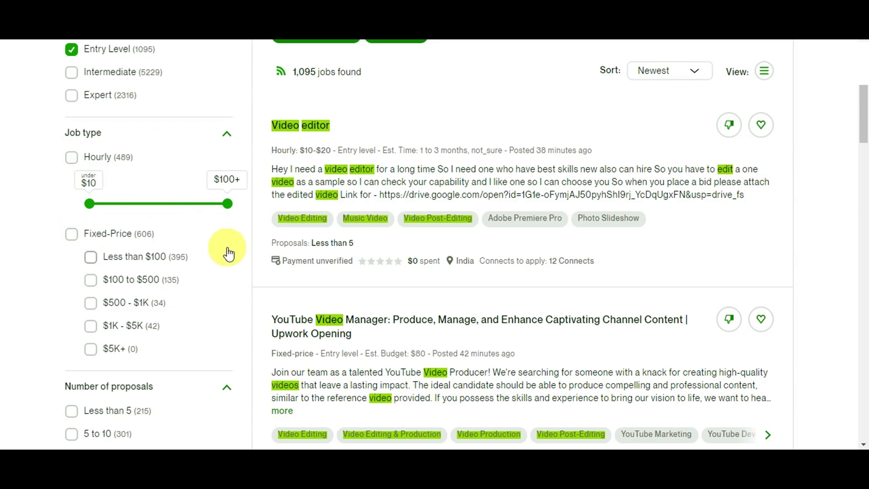
click(71, 157)
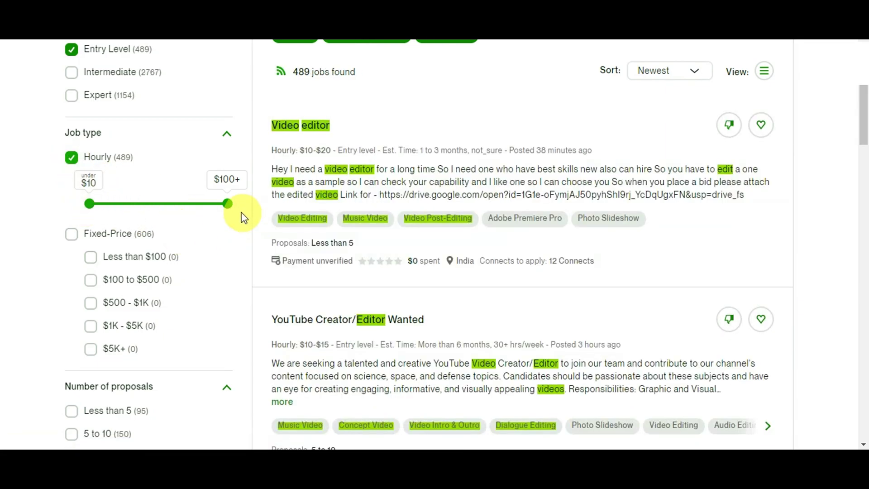
mouse_move(227, 204)
mouse_down()
mouse_move(156, 204)
mouse_move(229, 204)
mouse_up()
scroll(241, 266, down, 5)
scroll(232, 270, down, 1)
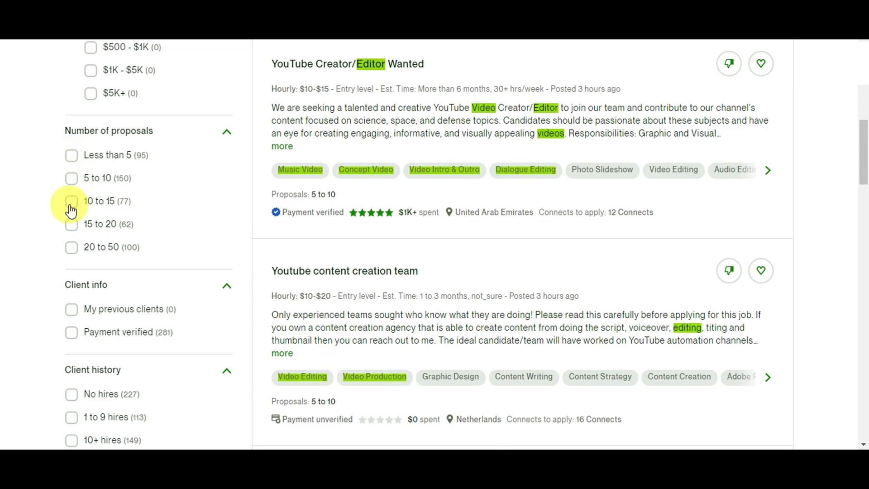
Filter for 5 to 10 proposals, verified payment, 10+ hires, 3 to 6 months, under 30 hrs/week.
click(72, 180)
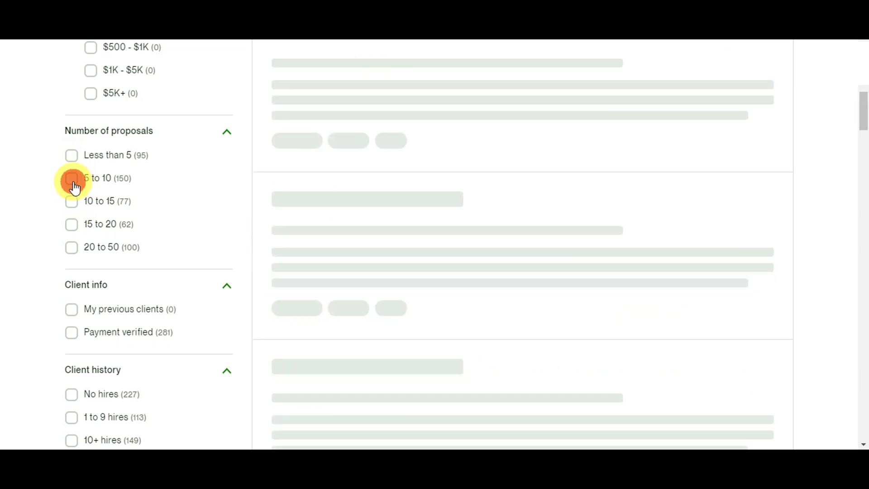
scroll(195, 185, down, 3)
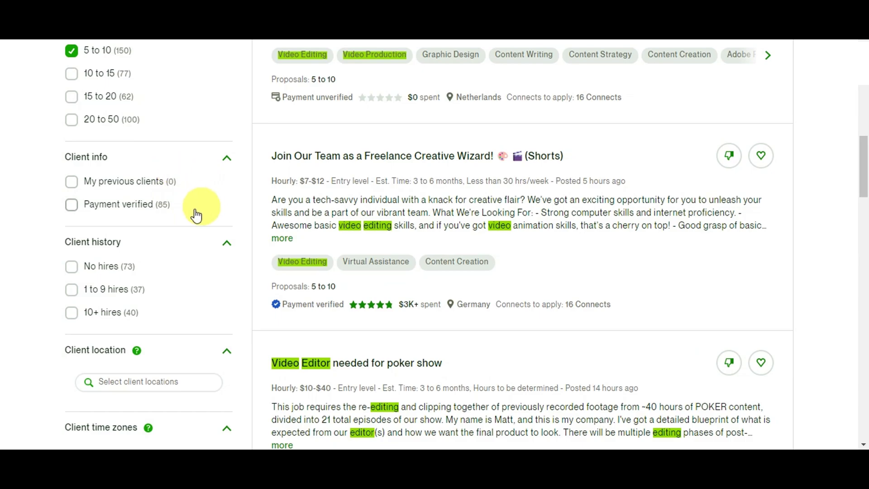
click(73, 206)
scroll(224, 200, down, 3)
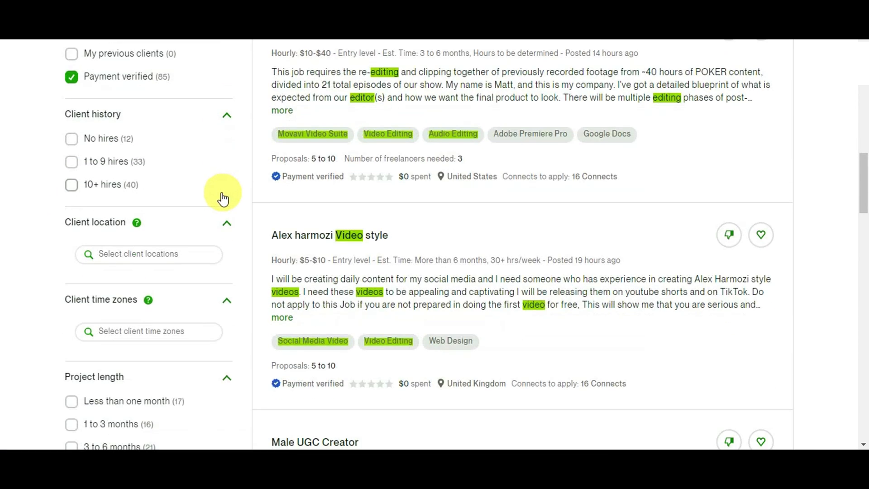
click(71, 186)
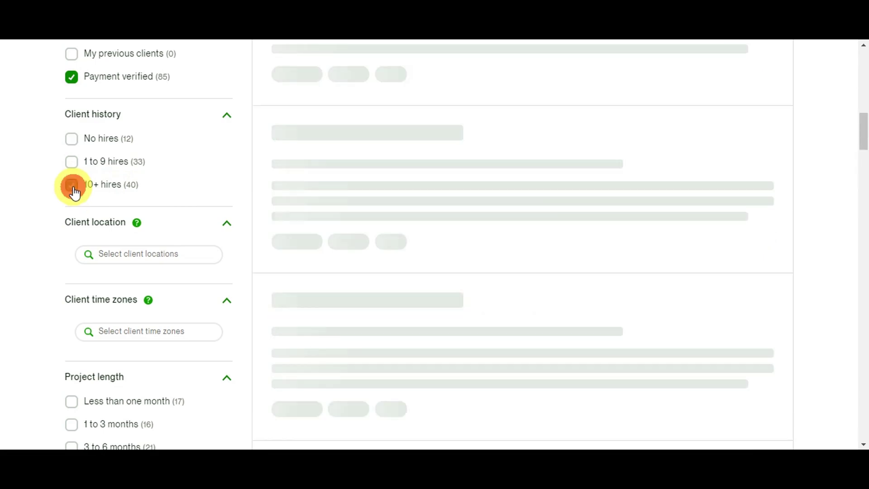
scroll(226, 222, down, 3)
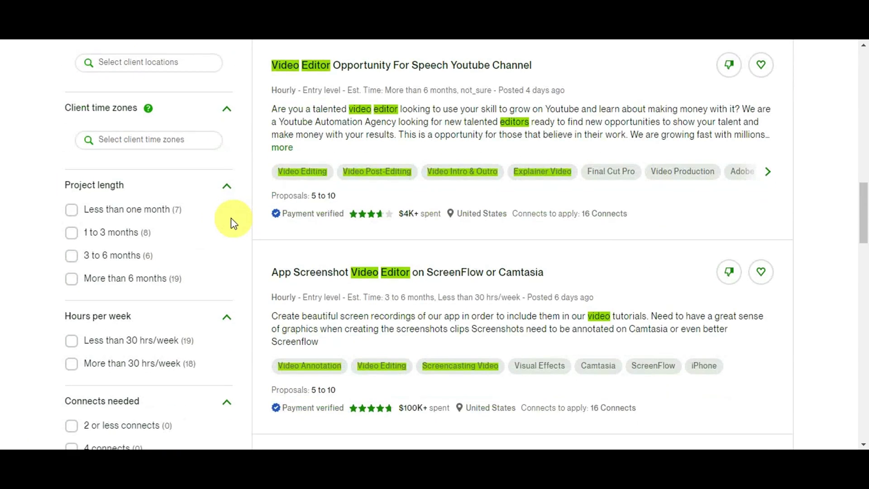
click(71, 256)
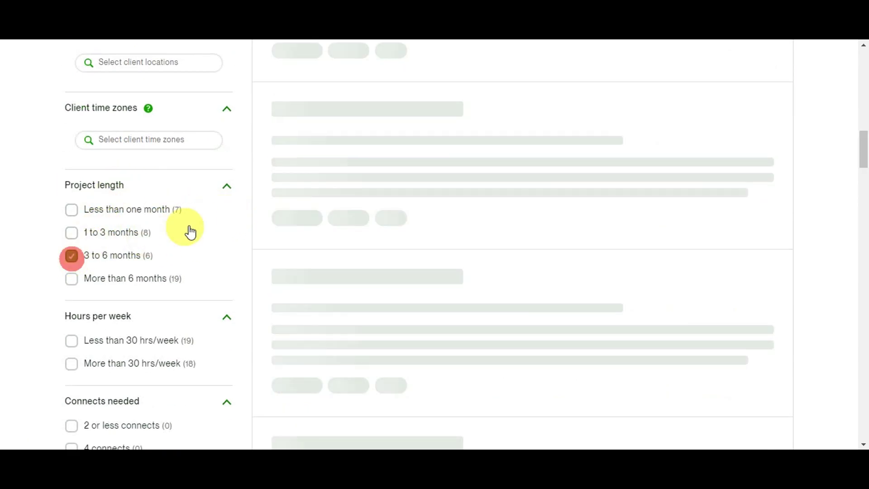
scroll(199, 228, down, 3)
click(72, 213)
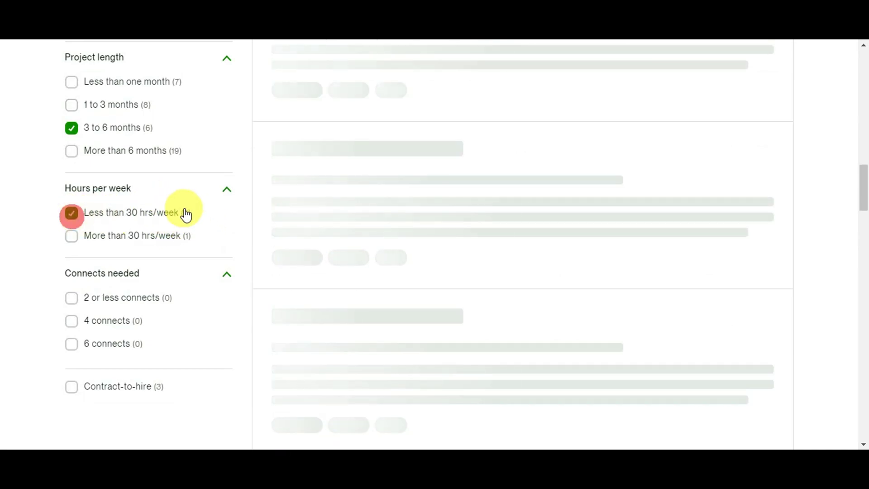
scroll(201, 181, down, 3)
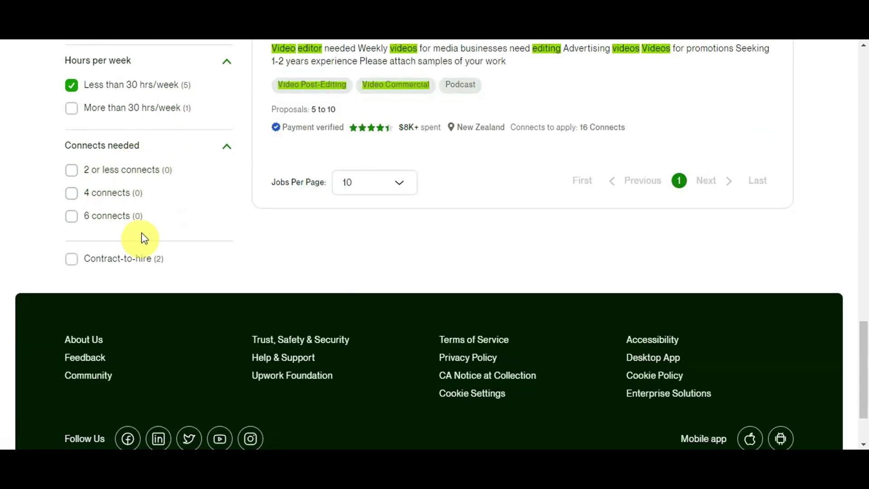
scroll(624, 226, up, 20)
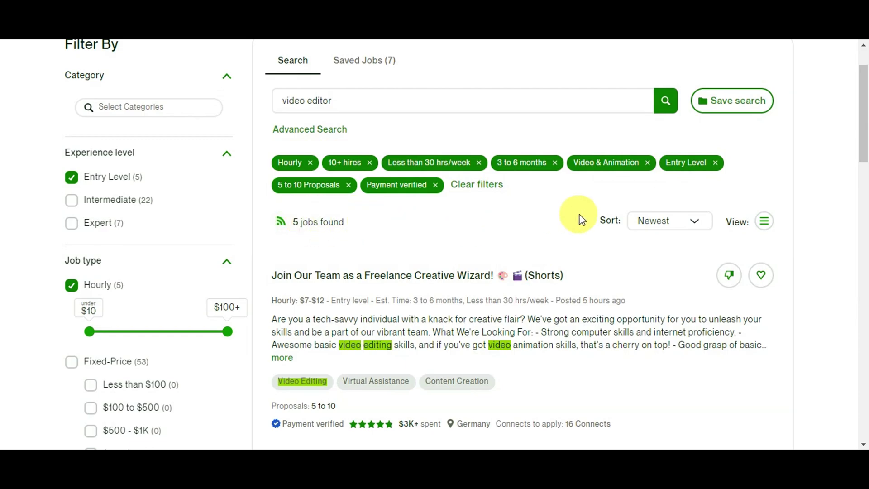
scroll(764, 176, down, 3)
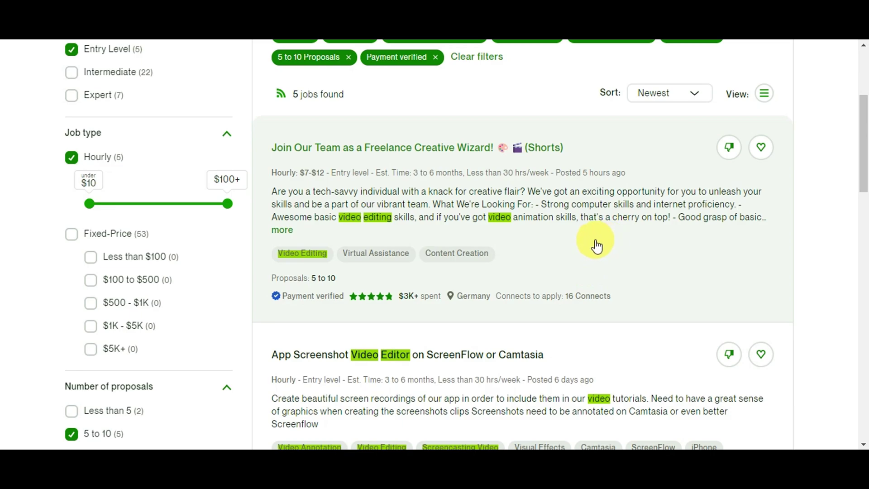
Open the Freelance Creative Wizard (Shorts) job and read through its description and client info.
click(596, 246)
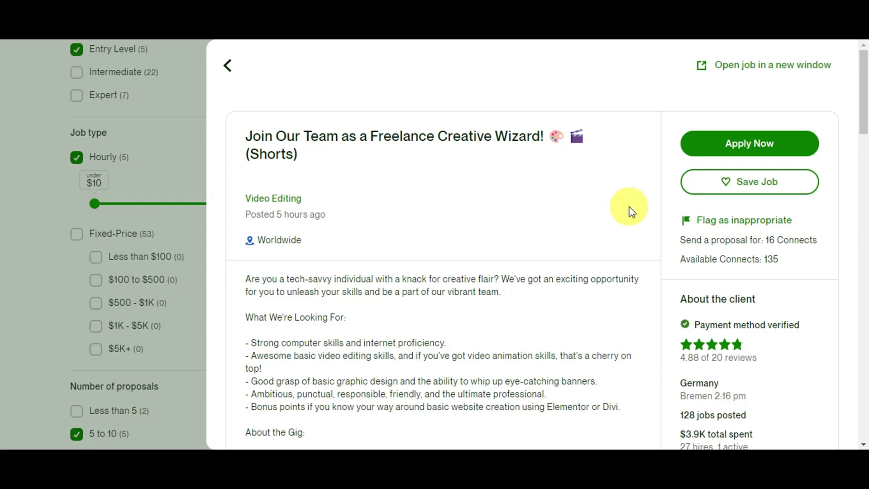
scroll(629, 210, down, 3)
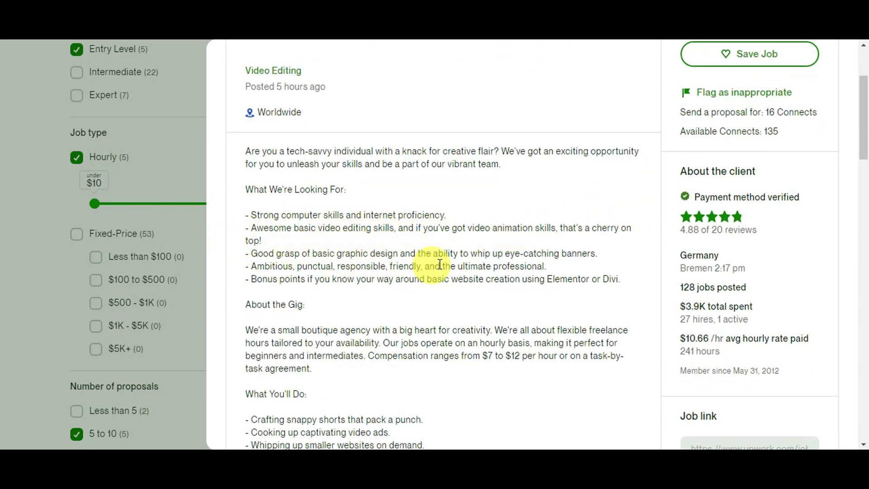
scroll(631, 267, down, 4)
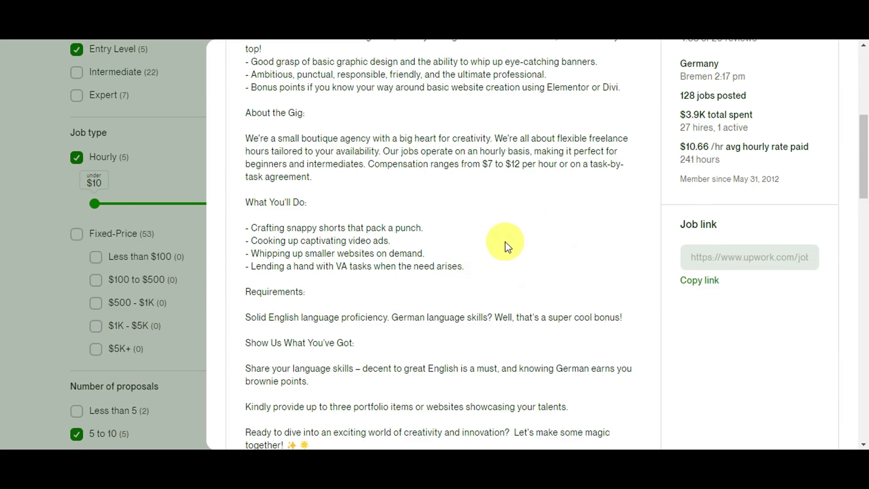
scroll(652, 246, down, 4)
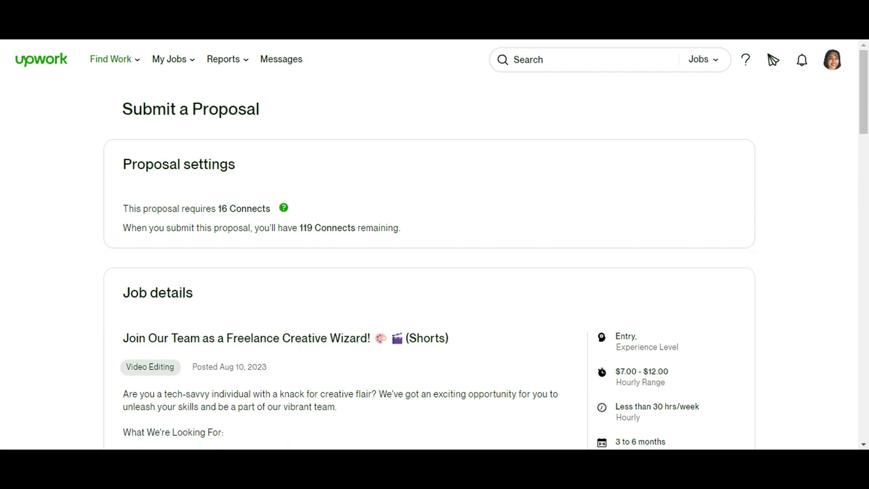
Scroll the proposal to Additional details and place the cursor in the empty Cover Letter box.
scroll(788, 186, down, 5)
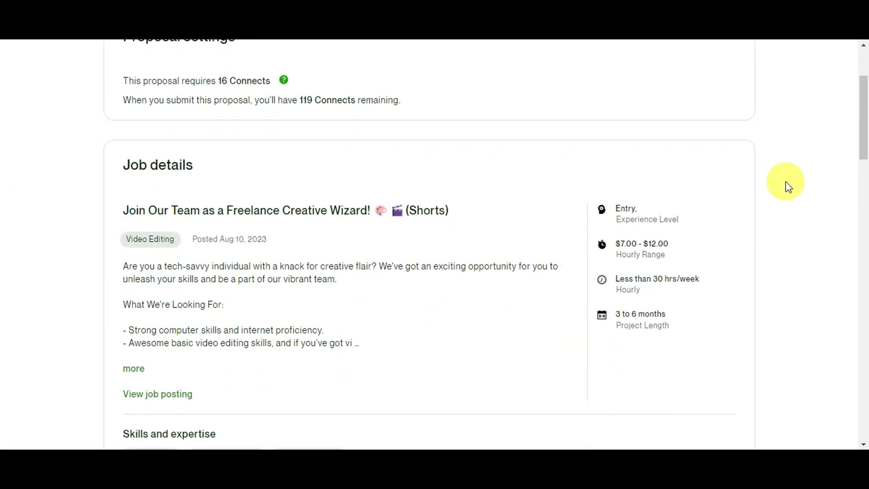
scroll(788, 186, down, 7)
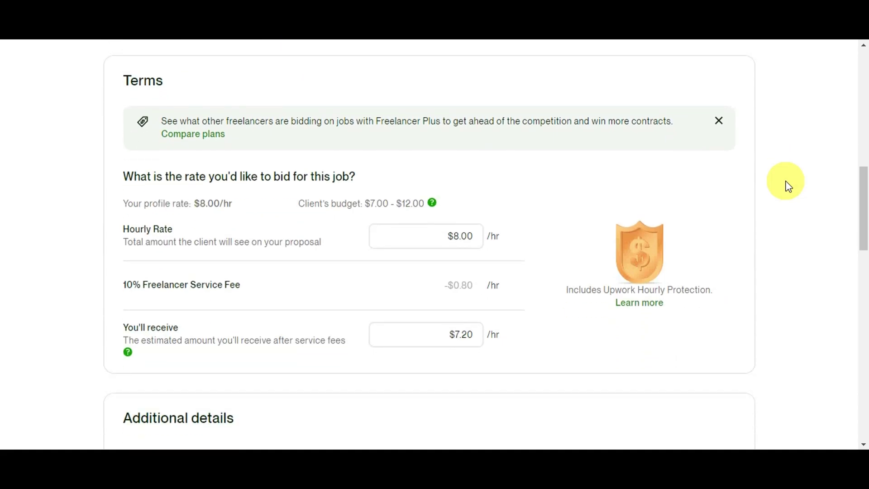
scroll(601, 335, down, 4)
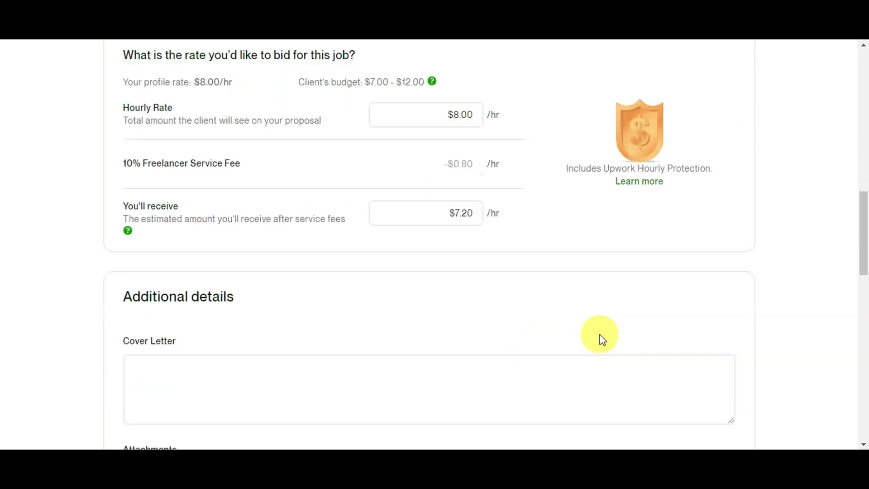
scroll(601, 335, down, 5)
scroll(733, 314, up, 2)
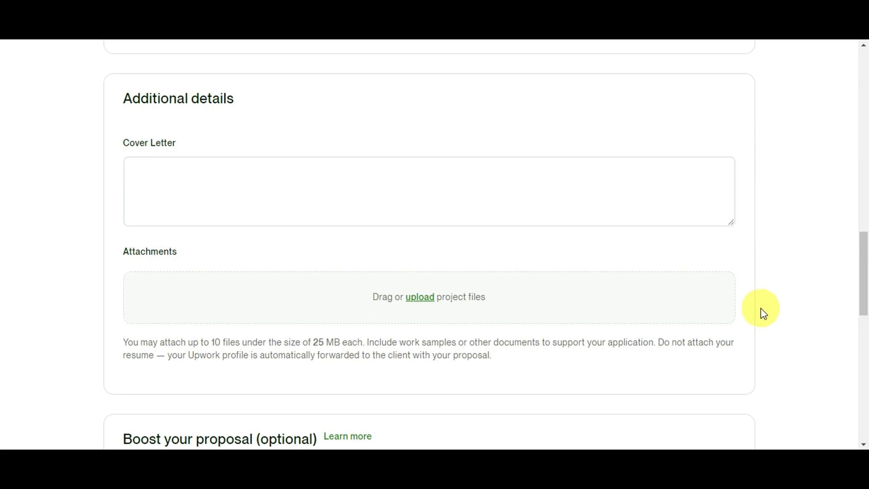
click(448, 188)
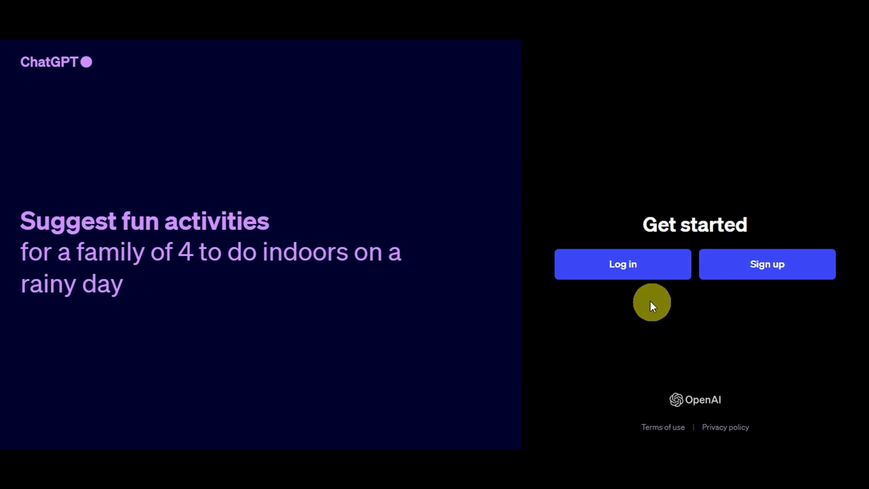
Begin logging in to ChatGPT, then select and copy the full Upwork job description.
click(628, 265)
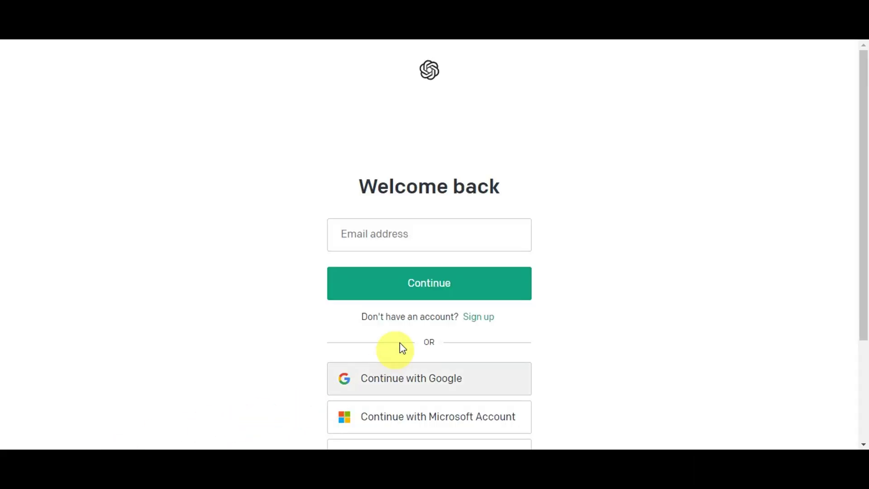
scroll(415, 406, down, 2)
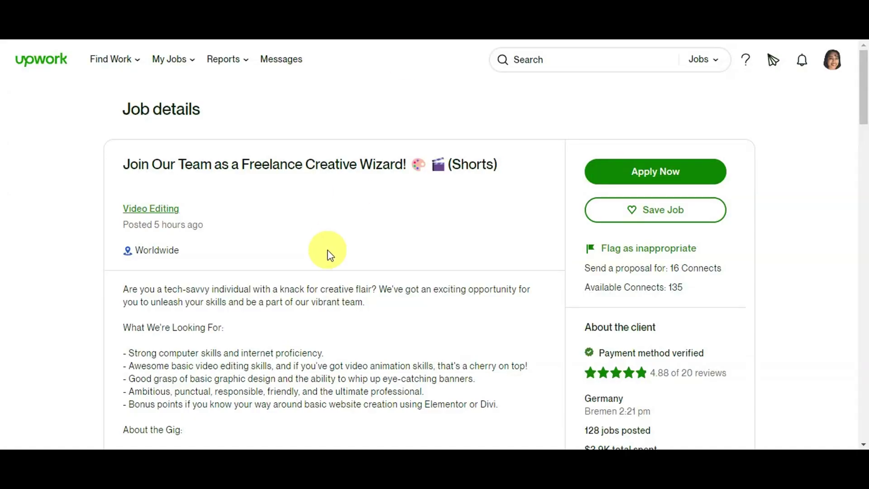
scroll(330, 252, down, 3)
drag(121, 161, 528, 227)
scroll(468, 237, down, 8)
right_click(515, 228)
click(534, 240)
Ask ChatGPT to write a cover letter, paste the job details after the prompt, and send it.
click(344, 395)
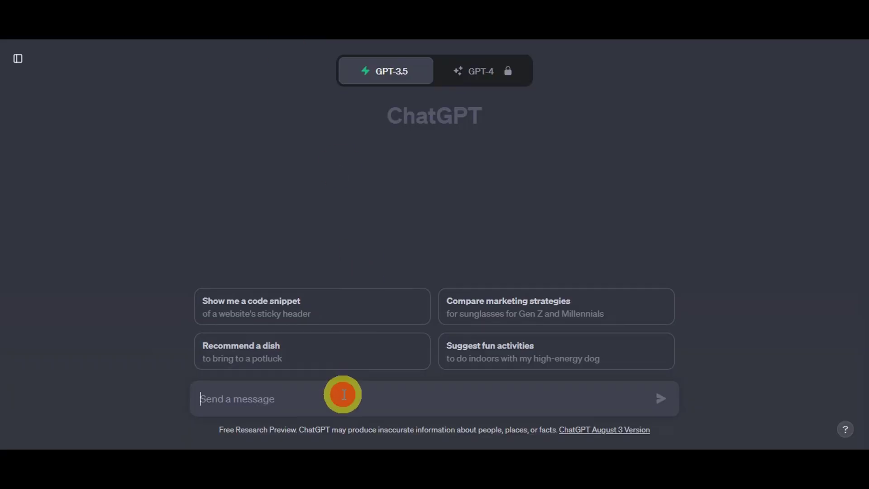
text(Chatgpt, I am)
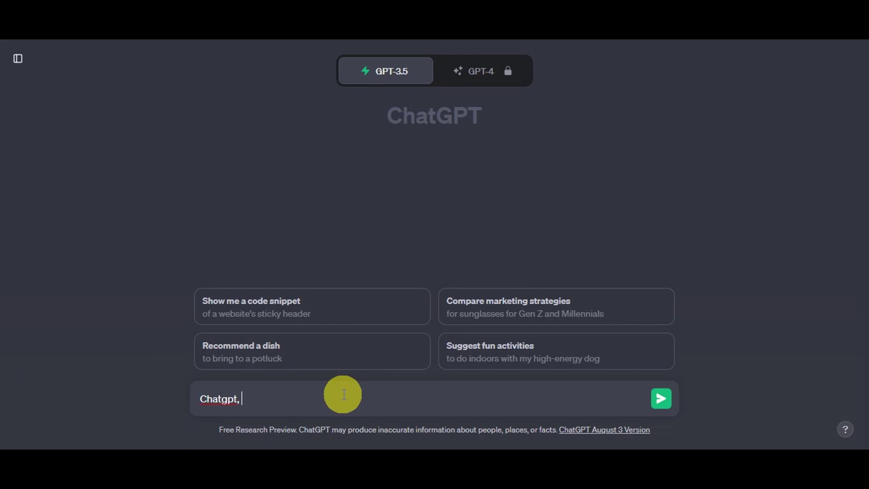
text( currently applying for a)
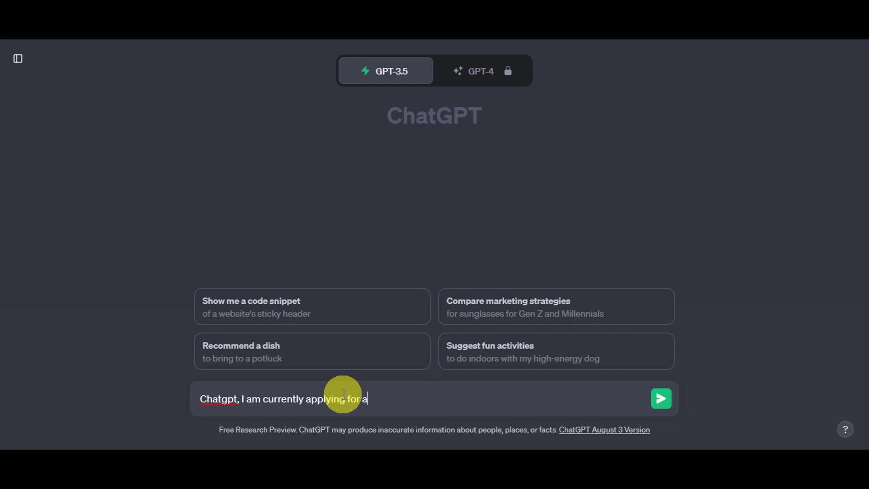
text(eate a cover letter for my propos)
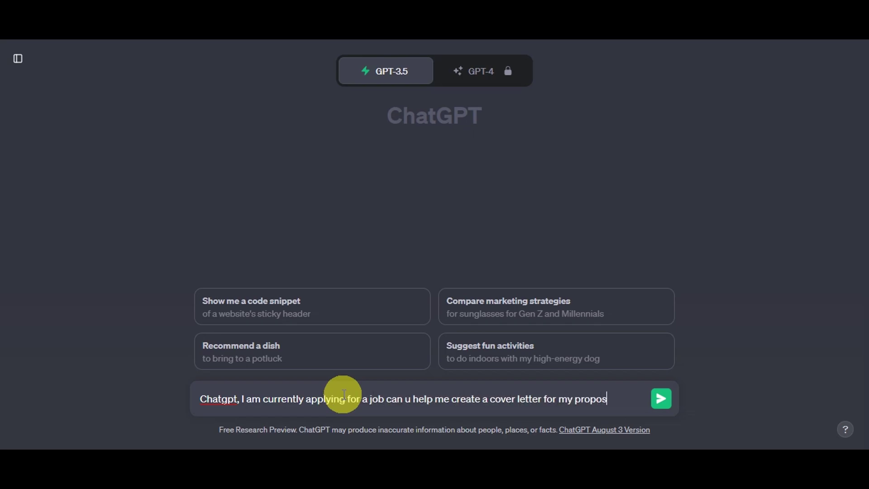
text(al?)
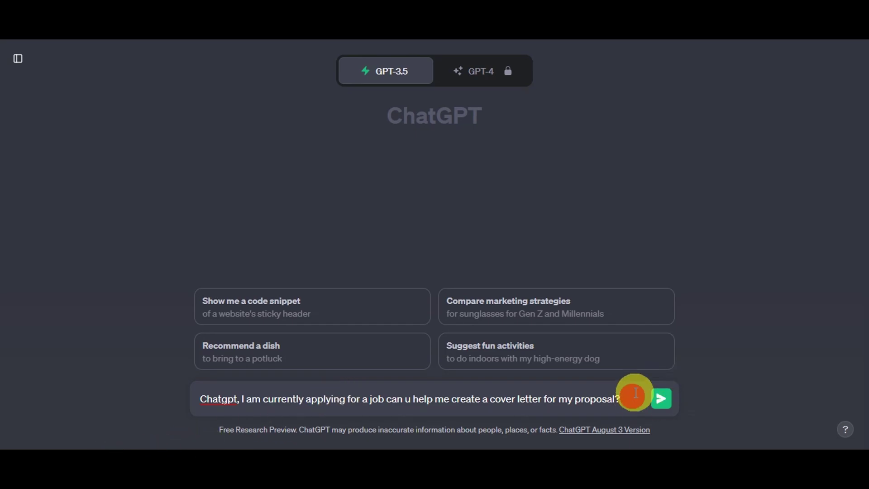
text( Hele is their job details:)
right_click(320, 398)
click(369, 277)
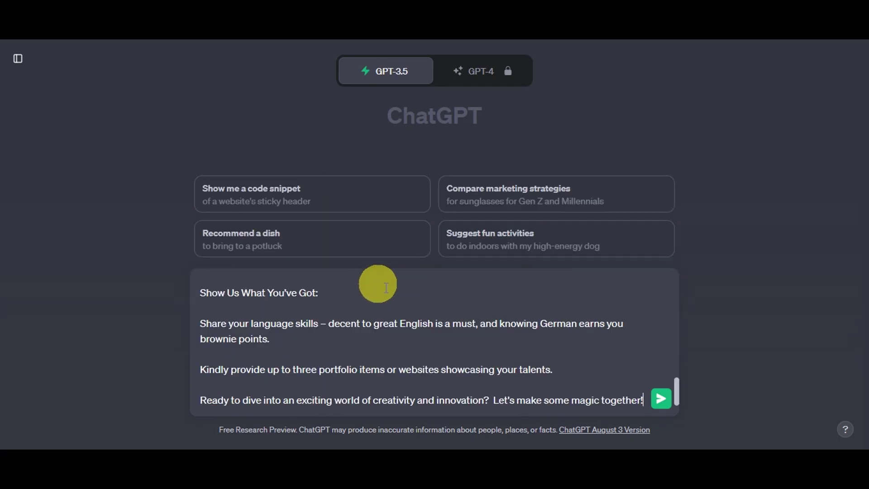
click(661, 402)
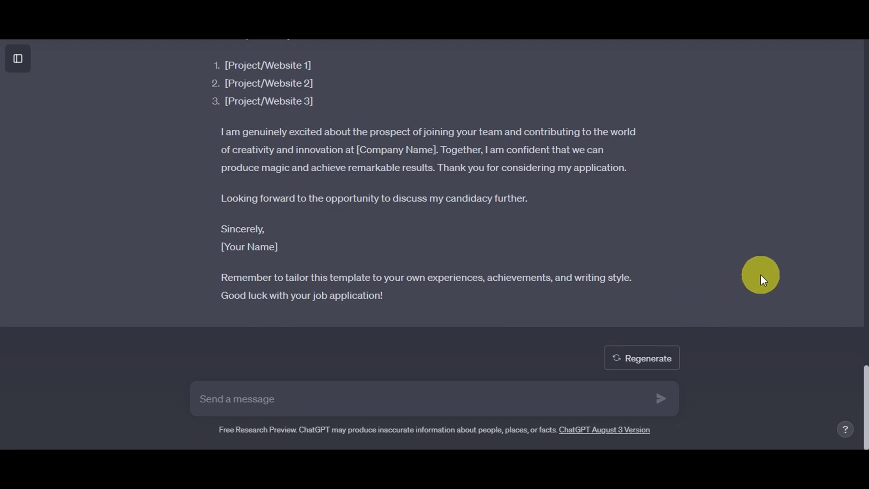
Scroll through ChatGPT's generated cover-letter template to review it, then back toward its start.
scroll(765, 275, up, 6)
scroll(767, 274, up, 14)
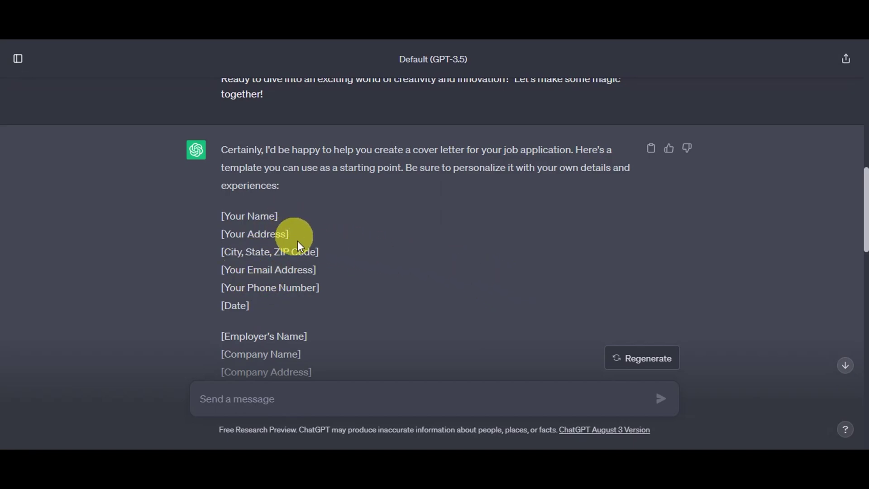
scroll(327, 288, down, 5)
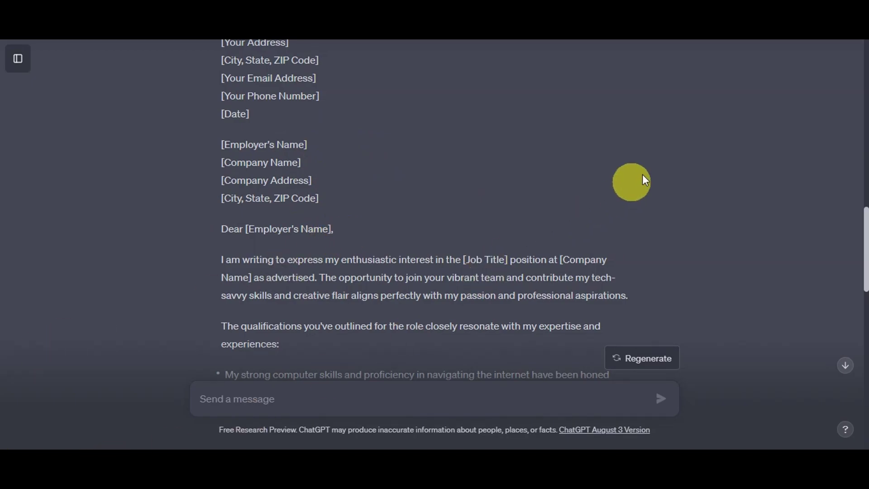
scroll(672, 153, down, 3)
scroll(672, 153, down, 1)
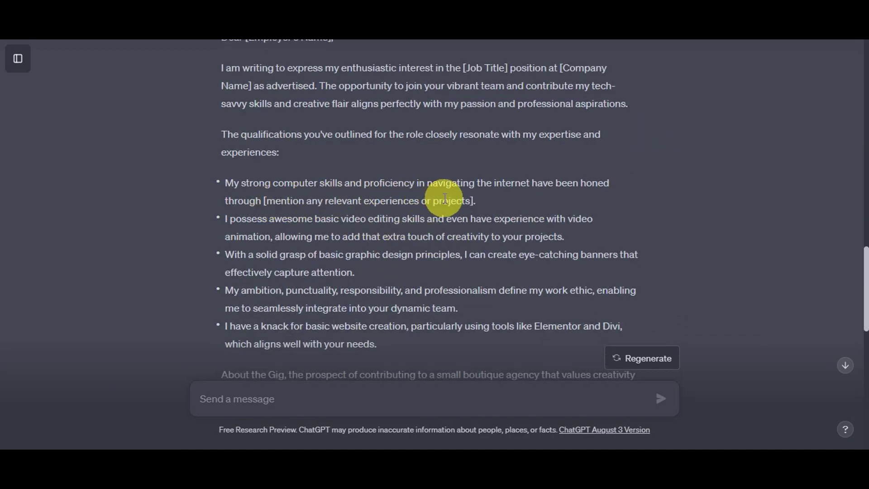
scroll(628, 180, down, 2)
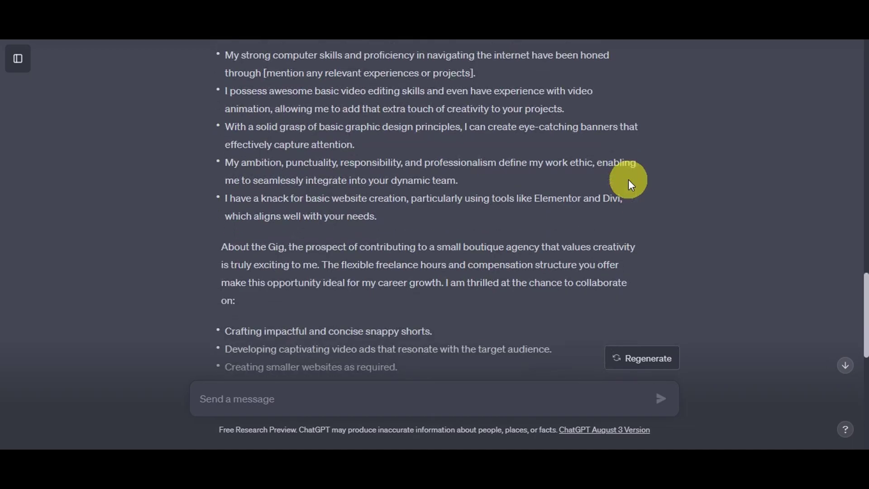
scroll(628, 179, down, 6)
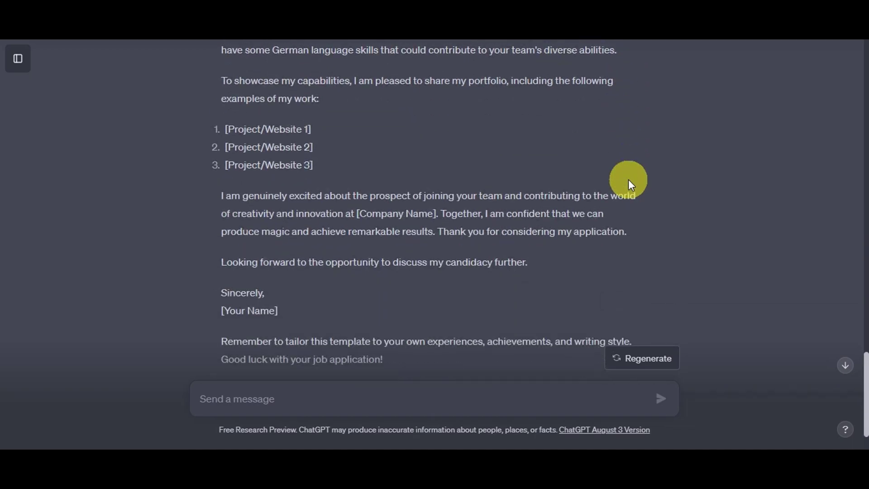
scroll(628, 179, down, 1)
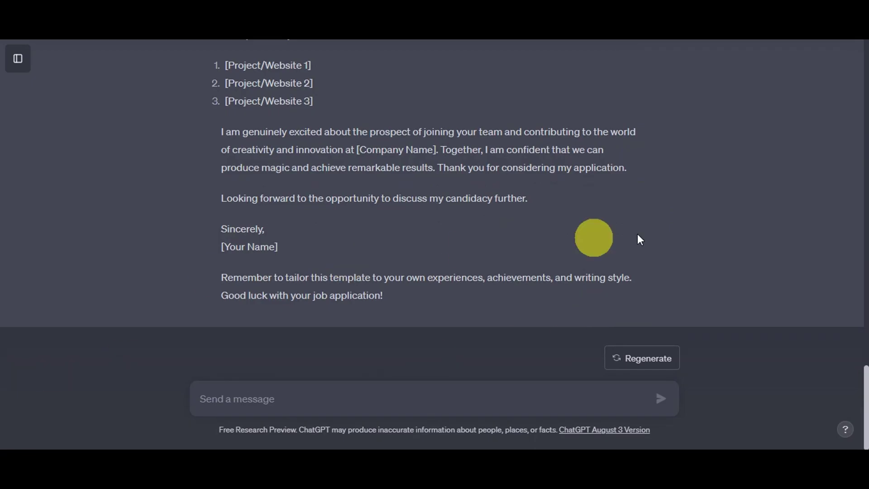
scroll(765, 214, up, 15)
scroll(767, 218, up, 5)
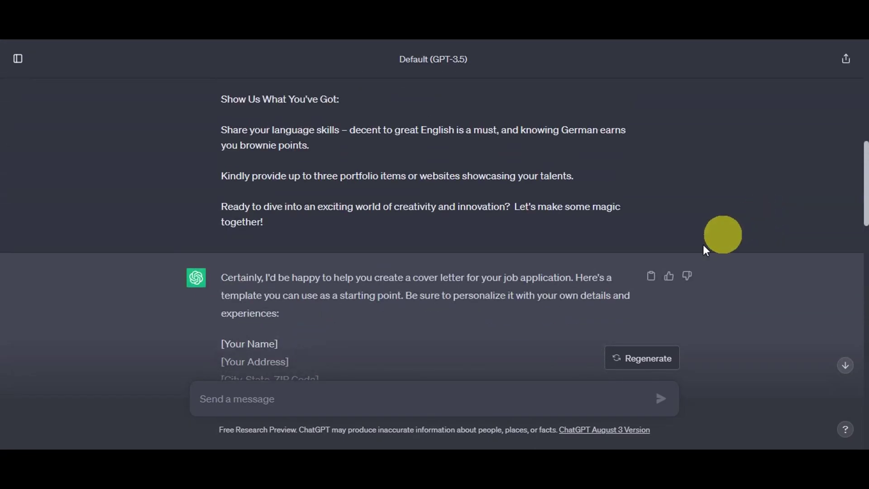
Copy ChatGPT's cover-letter reply and paste it into the Cover Letter field, leaving 2355 characters.
click(652, 278)
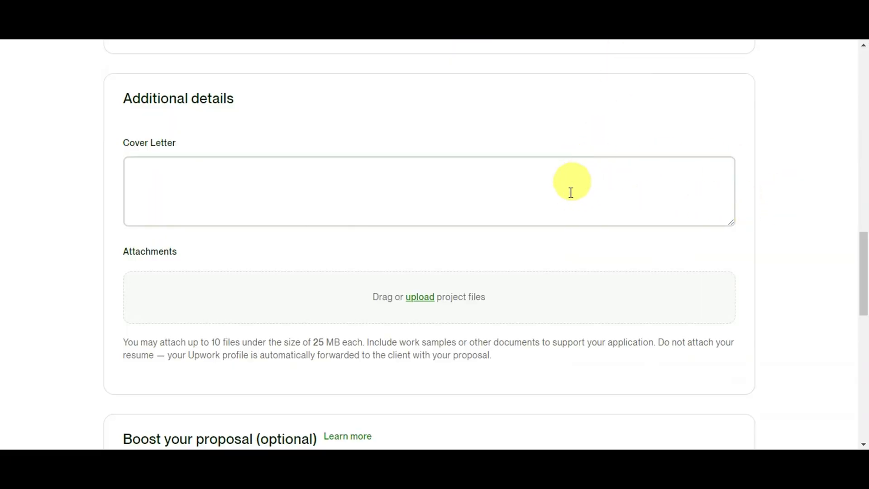
right_click(221, 185)
click(253, 289)
scroll(232, 170, up, 10)
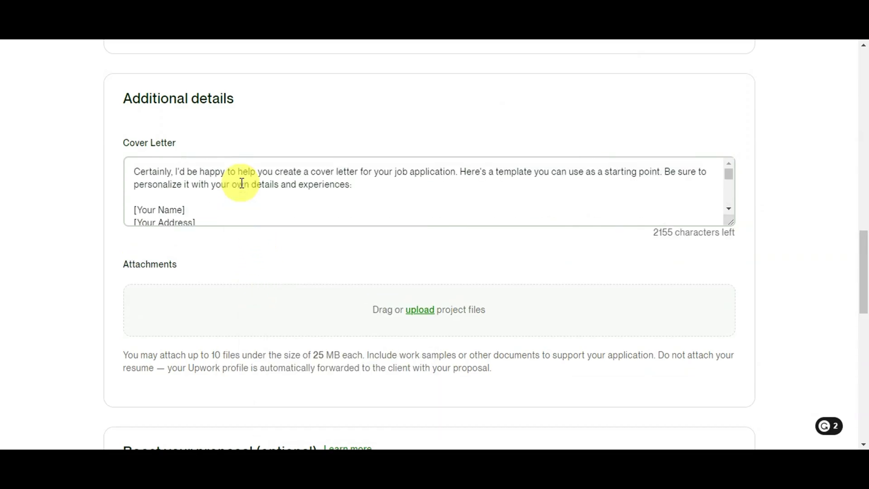
scroll(199, 199, down, 2)
scroll(132, 192, up, 2)
scroll(132, 193, down, 10)
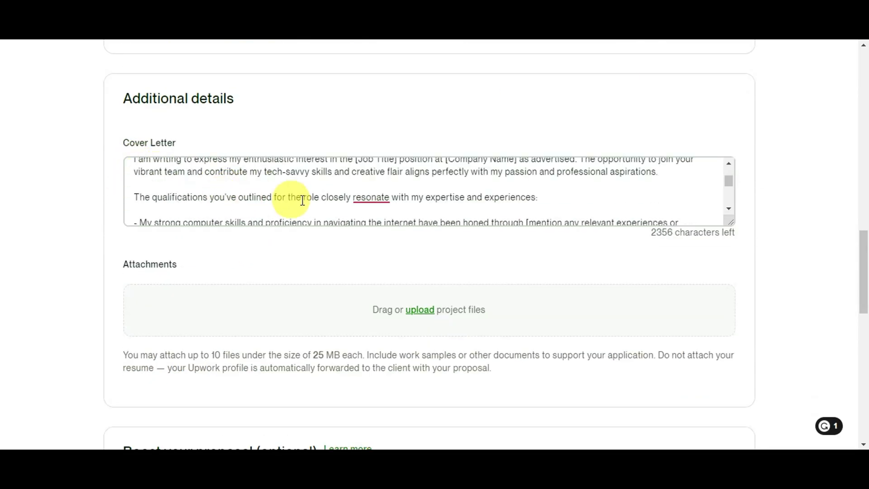
scroll(689, 193, down, 4)
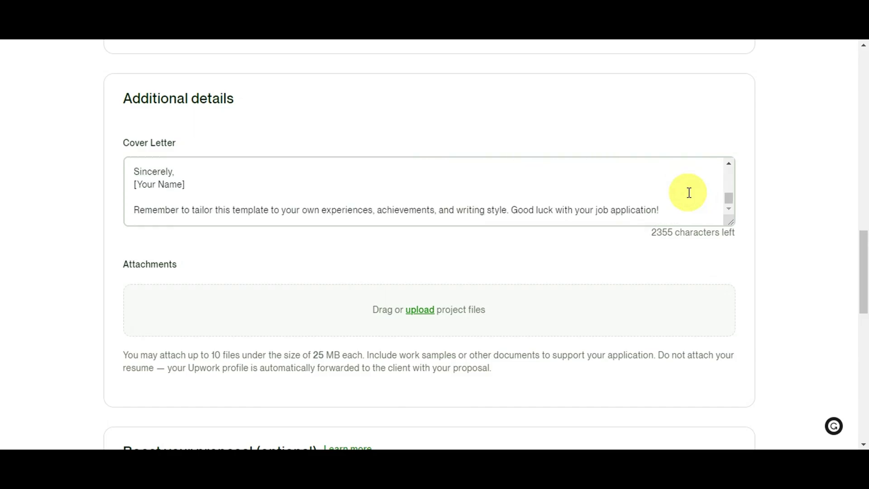
scroll(689, 195, down, 1)
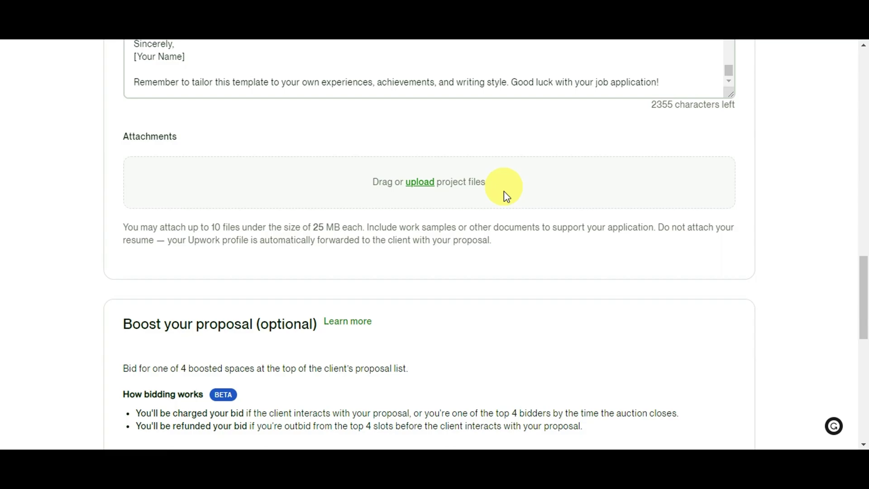
Refresh the Boost your proposal bids, showing 1st and 2nd place at 17 Connects.
scroll(709, 321, down, 4)
scroll(709, 321, down, 1)
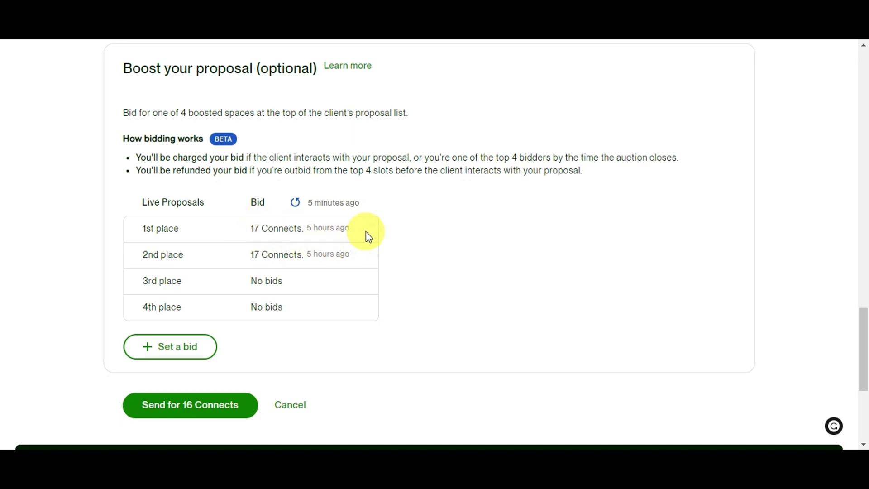
click(294, 206)
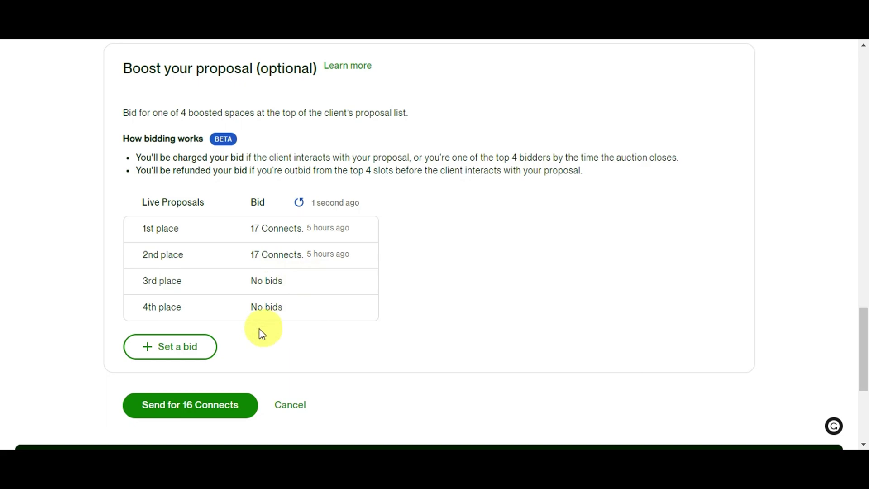
Place a 20-Connects boost bid for first place.
click(200, 346)
click(136, 347)
text(18)
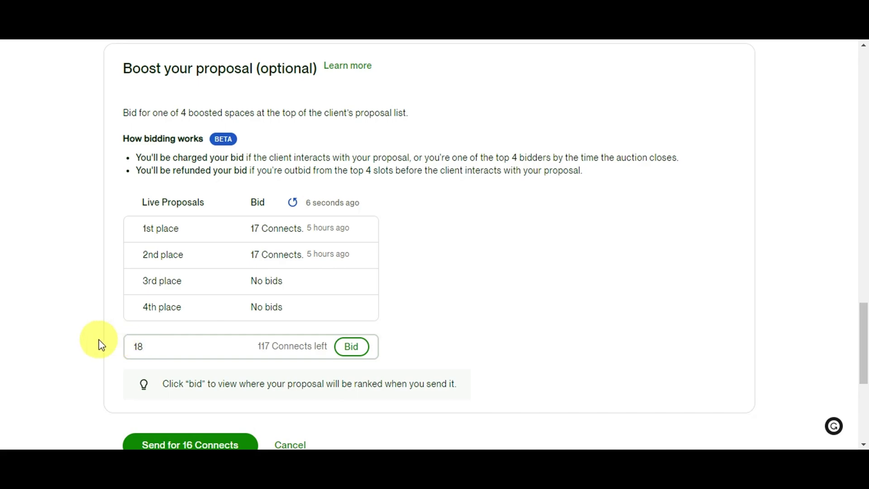
key(BackSpace)
key(BackSpace)
text(20)
click(357, 349)
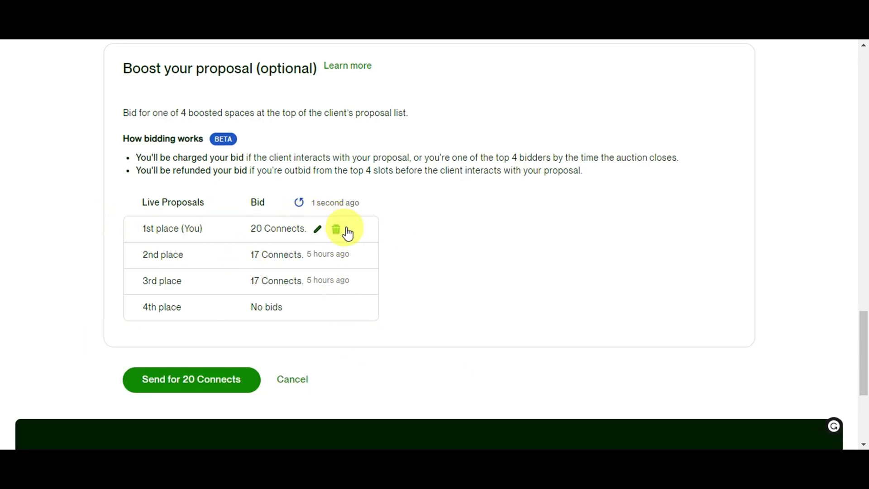
Remove the boost bid and send the proposal for 16 Connects.
click(317, 230)
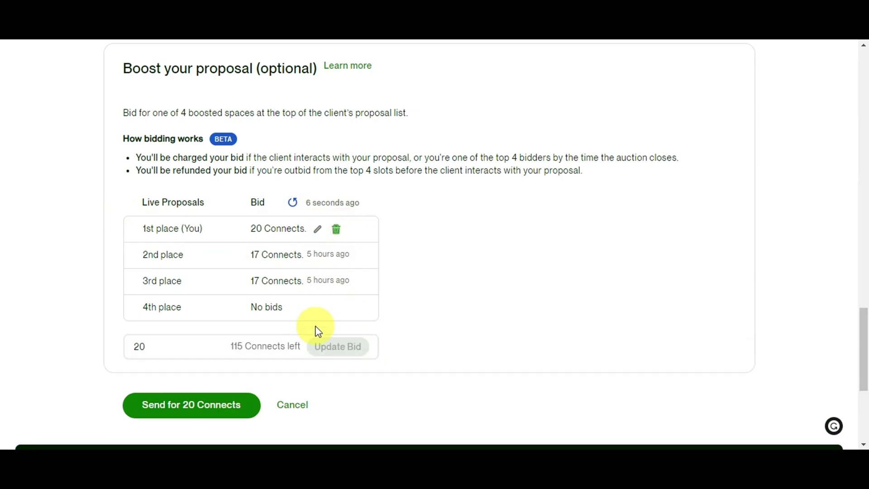
click(336, 229)
scroll(373, 395, down, 4)
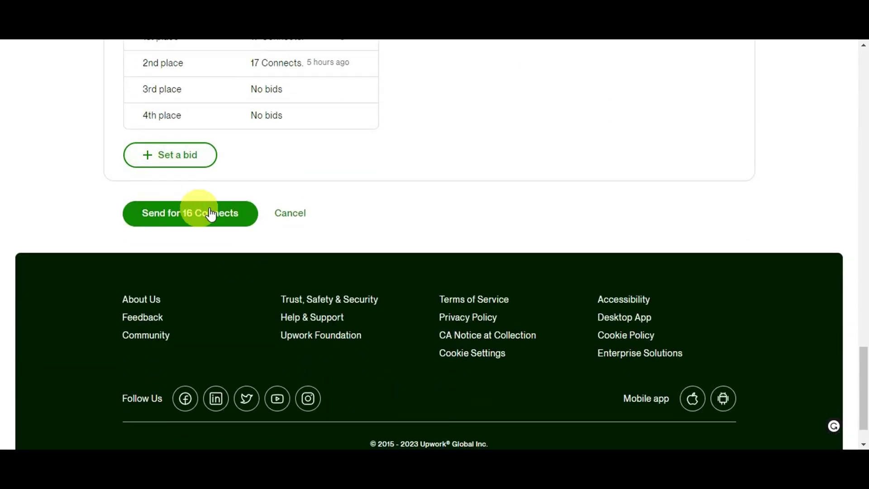
click(234, 221)
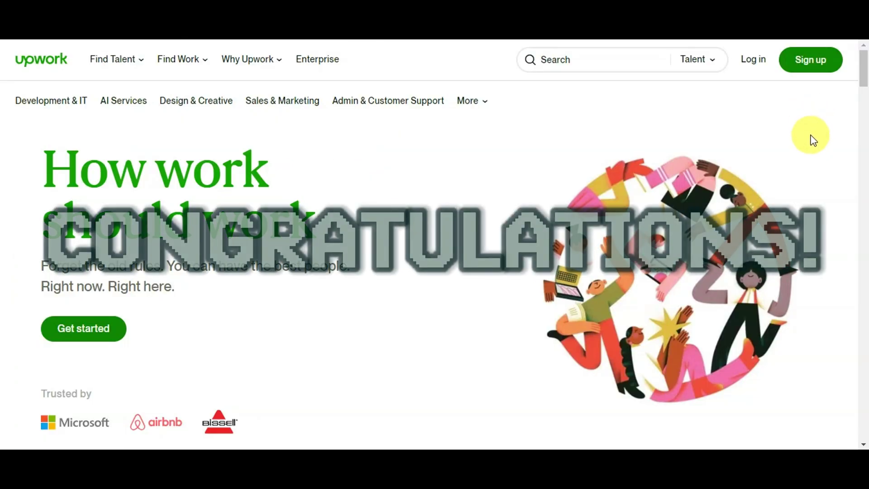
Open the homepage's Browse jobs link in a new tab.
scroll(814, 141, down, 4)
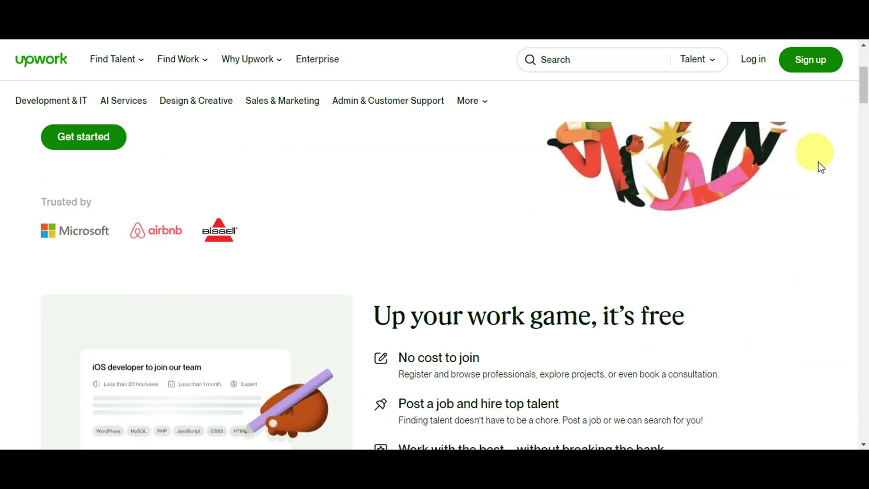
scroll(824, 181, down, 3)
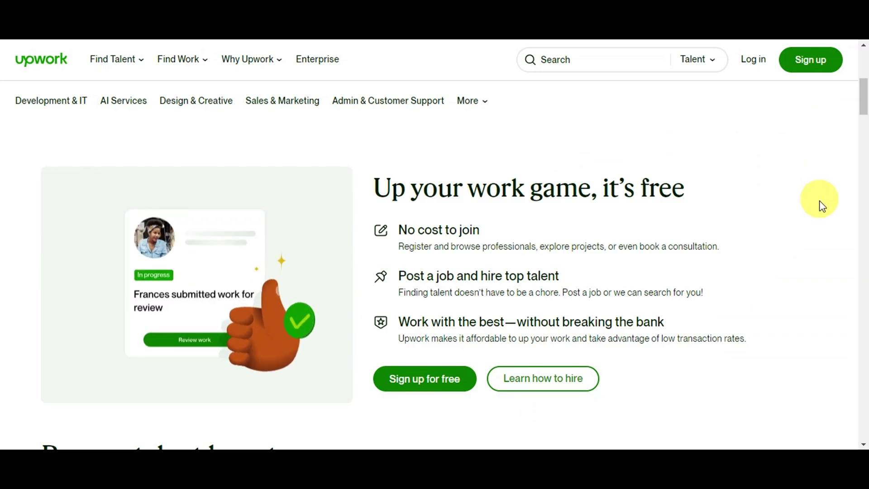
scroll(820, 206, down, 3)
scroll(815, 211, down, 3)
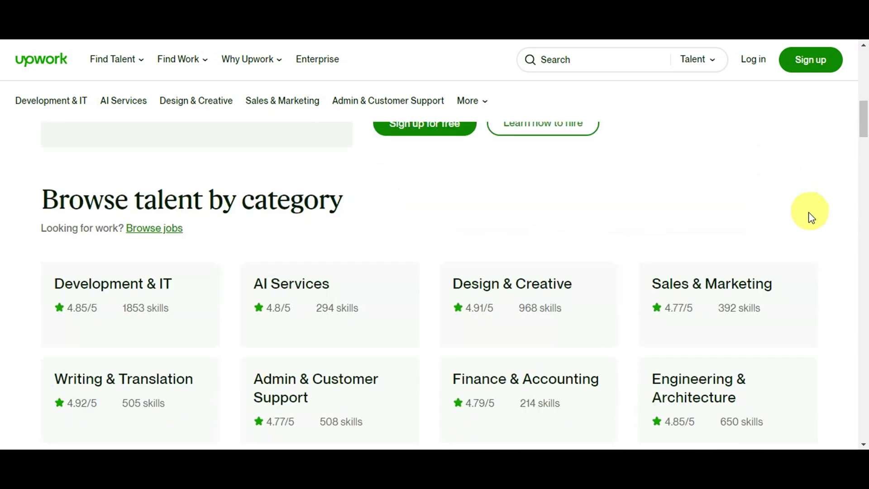
scroll(805, 227, down, 2)
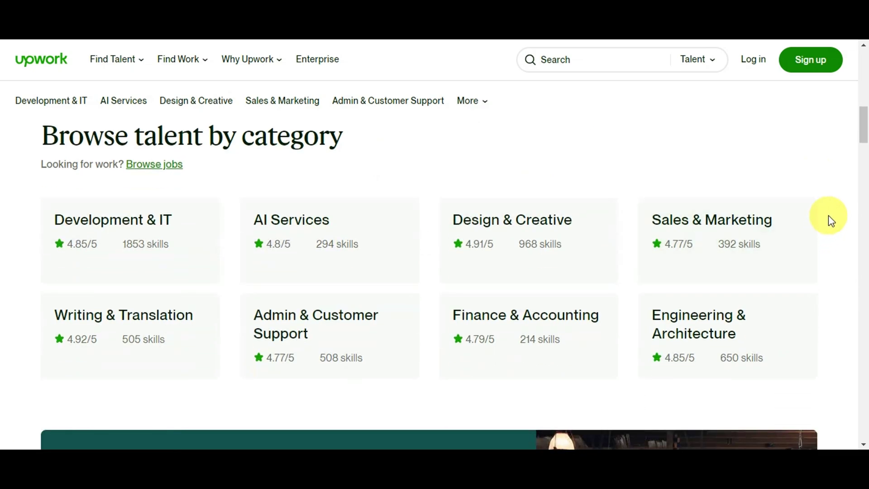
right_click(161, 166)
click(181, 178)
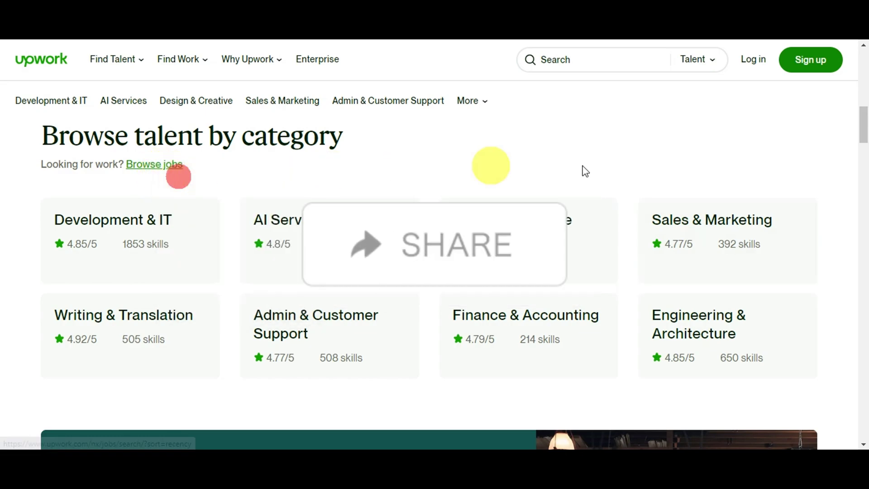